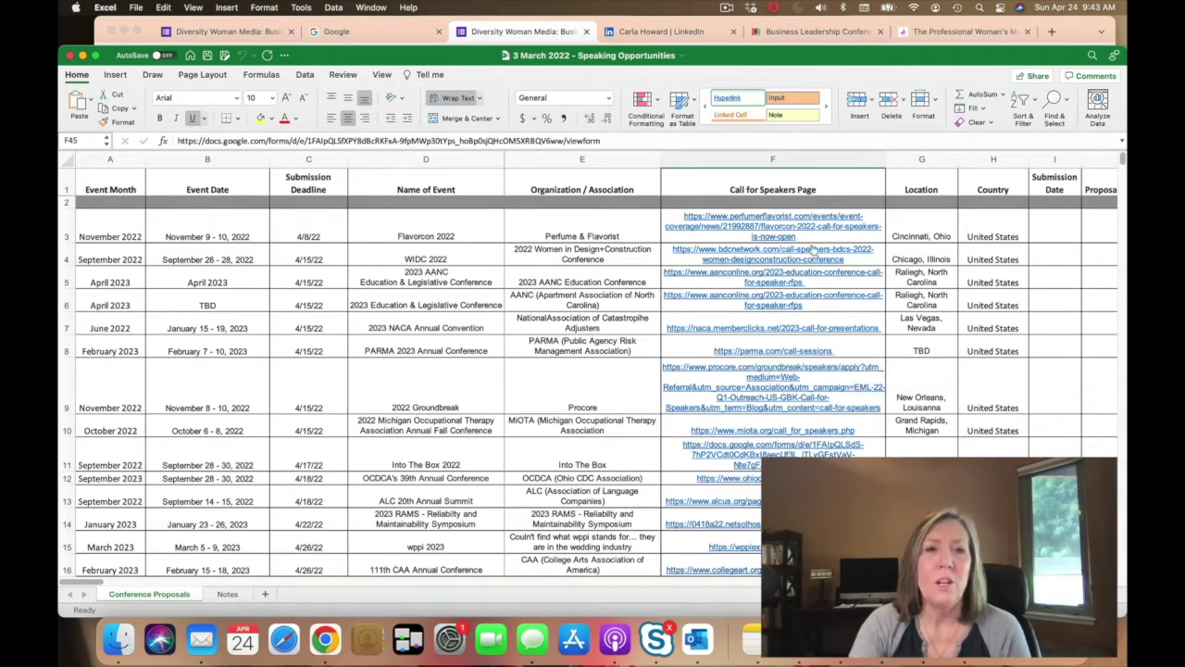
- Review the speaking opportunities by submission deadline, down to the Diversity Woman Media conference in November 2022
{"action": "left_click", "coordinate": [304, 203]}
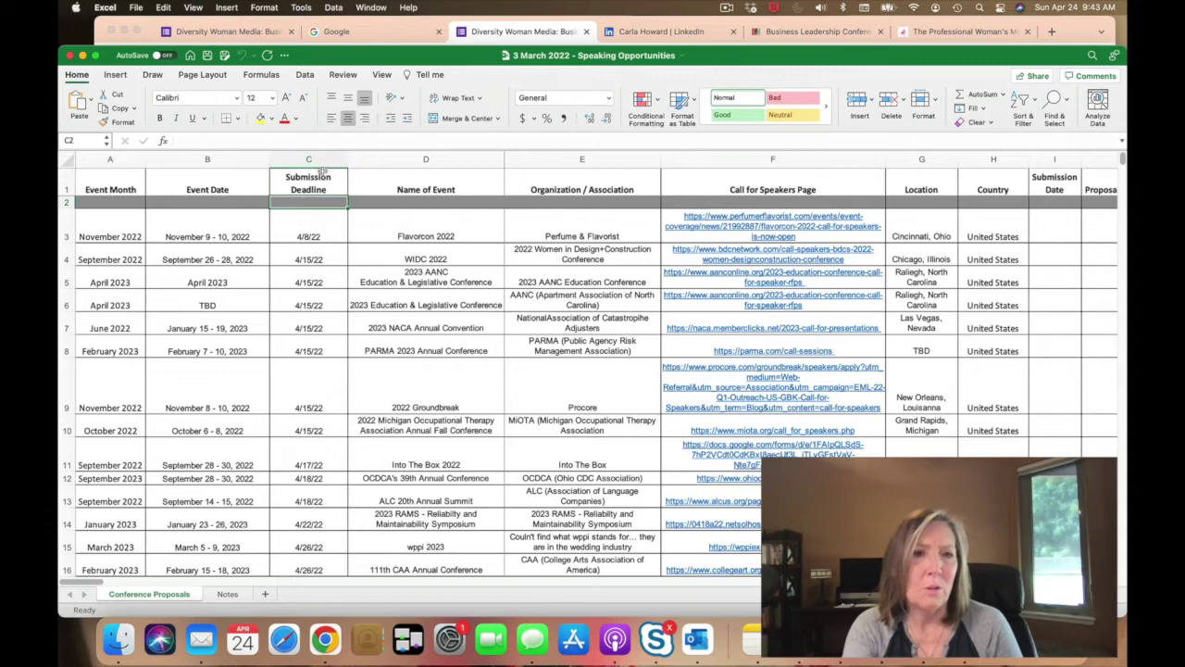
{"action": "scroll", "coordinate": [304, 294], "scroll_direction": "down", "scroll_amount": 10}
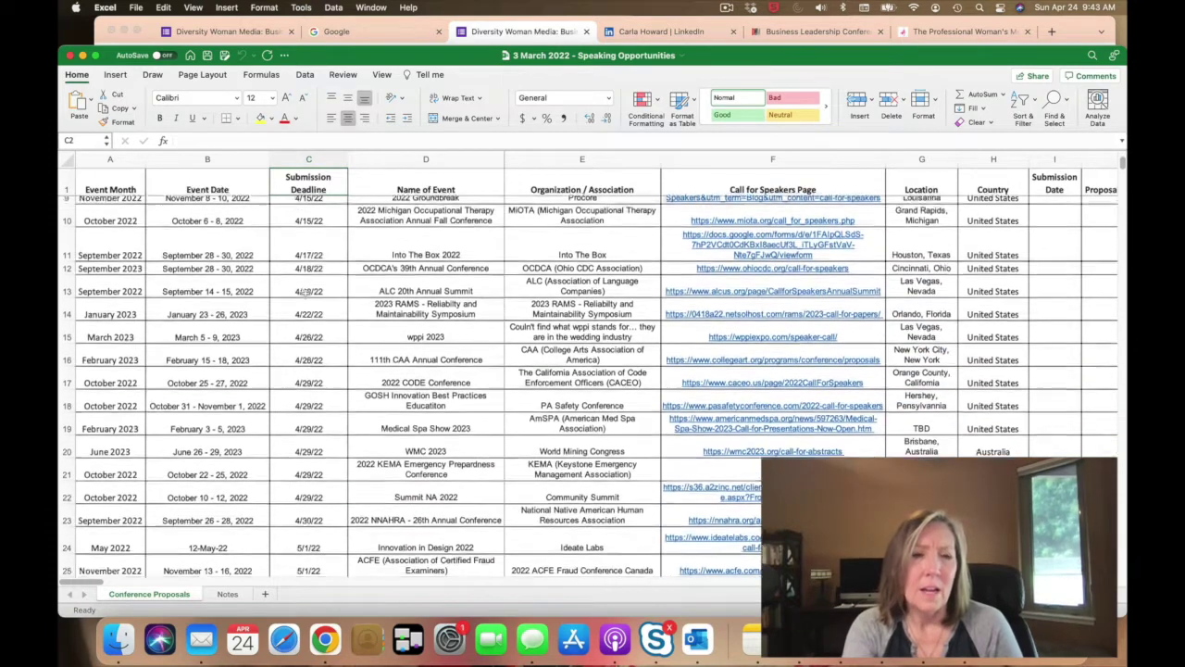
{"action": "scroll", "coordinate": [304, 294], "scroll_direction": "down", "scroll_amount": 3}
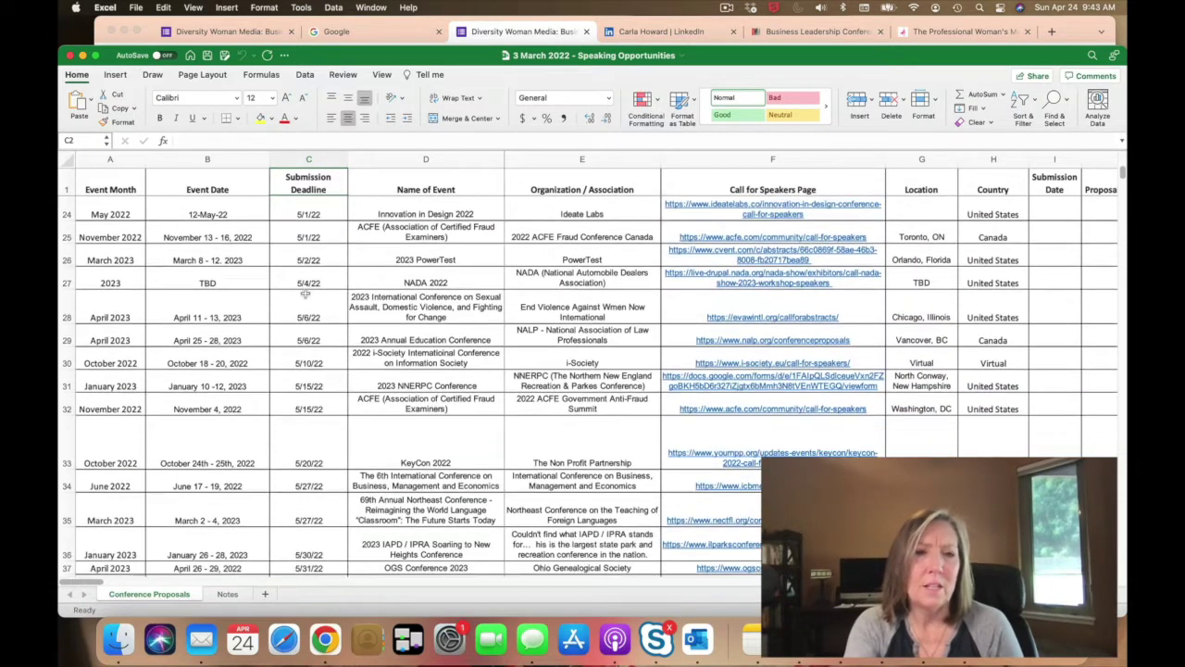
{"action": "scroll", "coordinate": [304, 294], "scroll_direction": "down", "scroll_amount": 1}
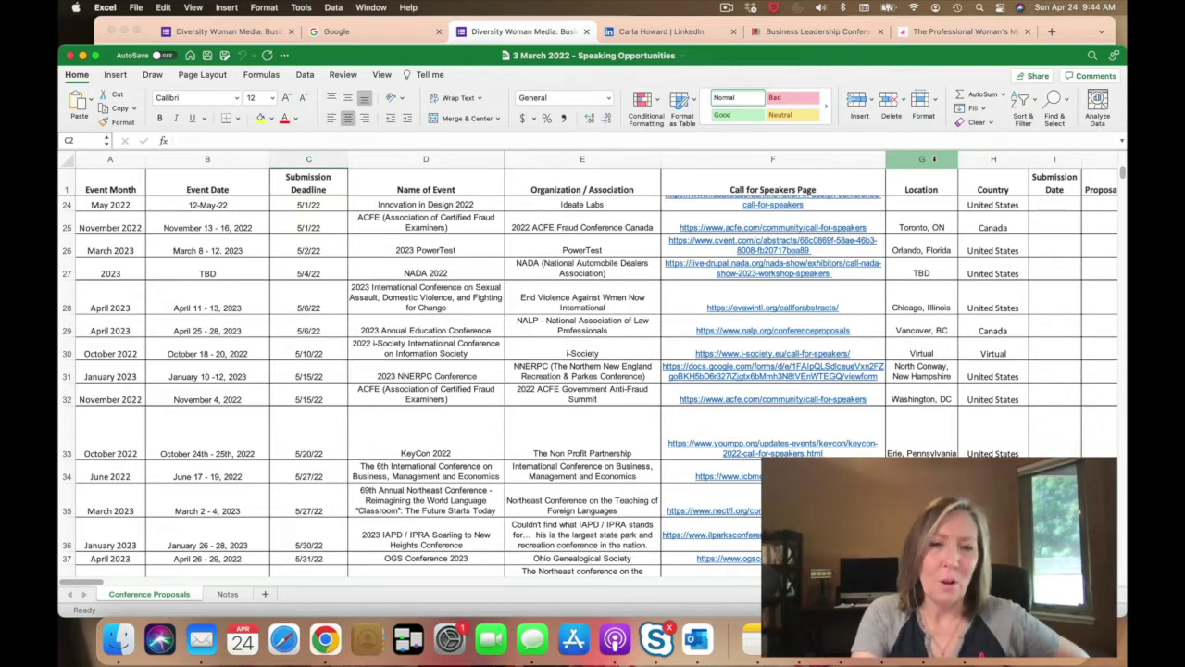
{"action": "scroll", "coordinate": [481, 303], "scroll_direction": "down", "scroll_amount": 1}
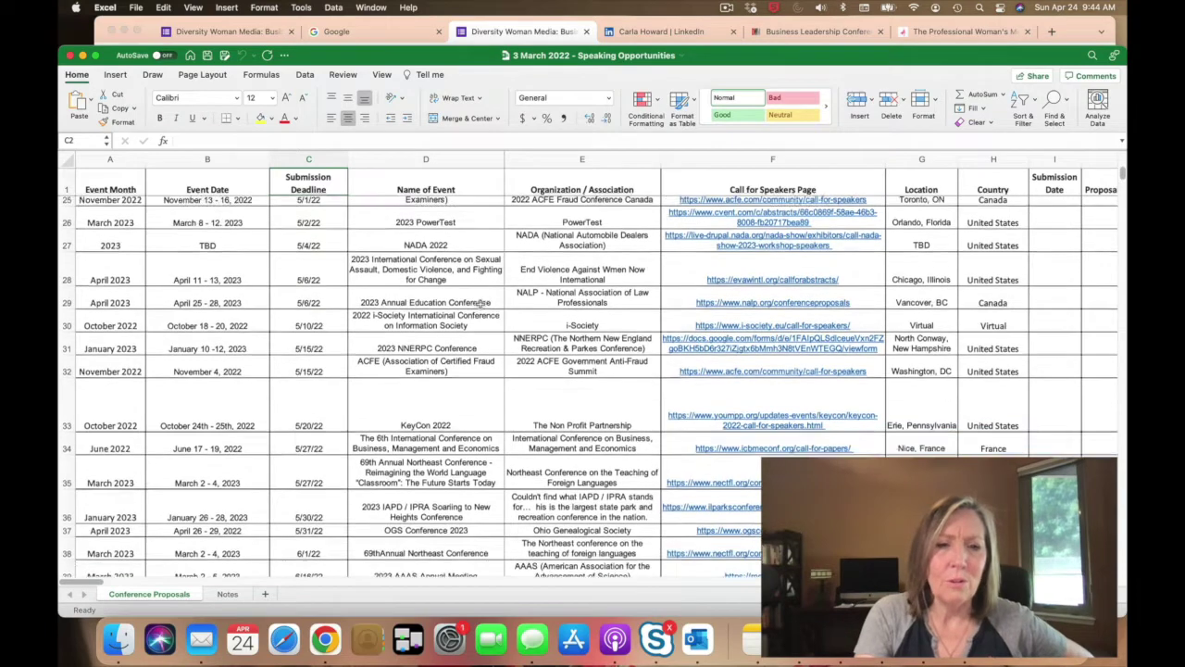
{"action": "scroll", "coordinate": [481, 303], "scroll_direction": "down", "scroll_amount": 4}
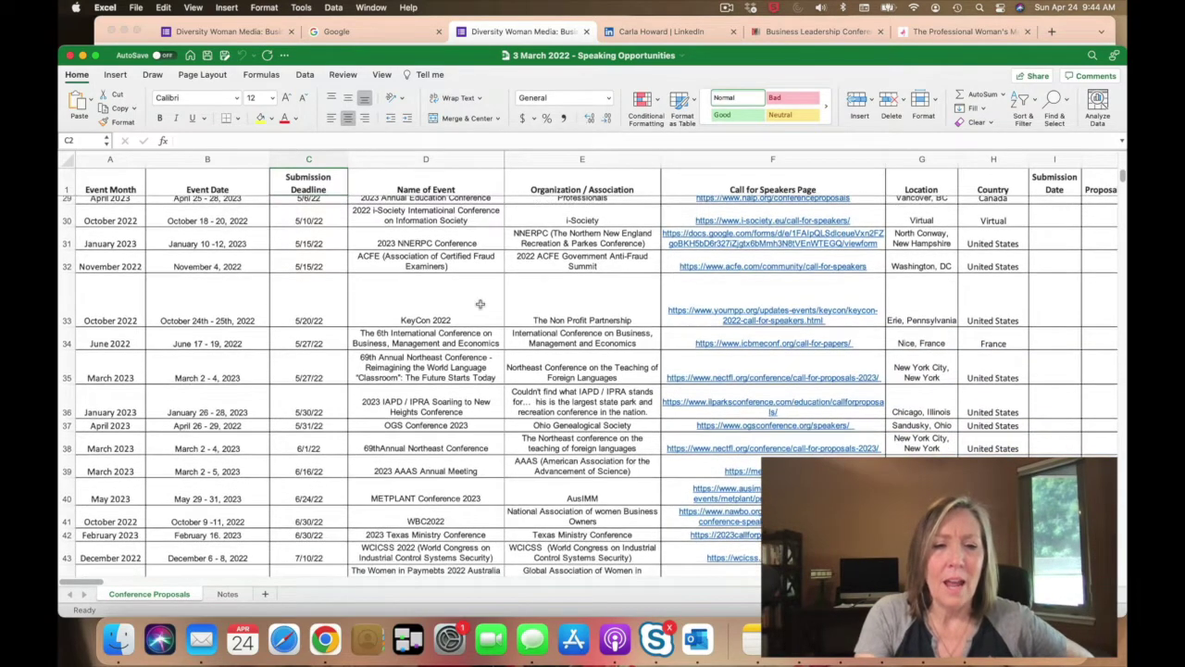
{"action": "scroll", "coordinate": [481, 303], "scroll_direction": "down", "scroll_amount": 4}
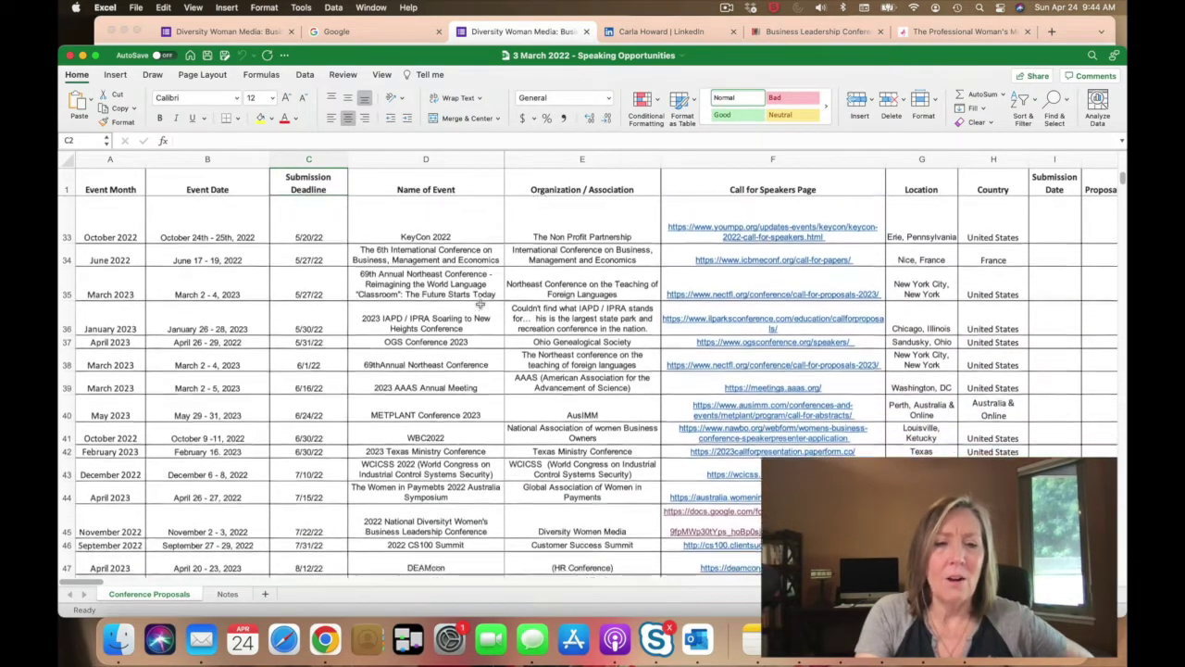
{"action": "scroll", "coordinate": [480, 304], "scroll_direction": "down", "scroll_amount": 3}
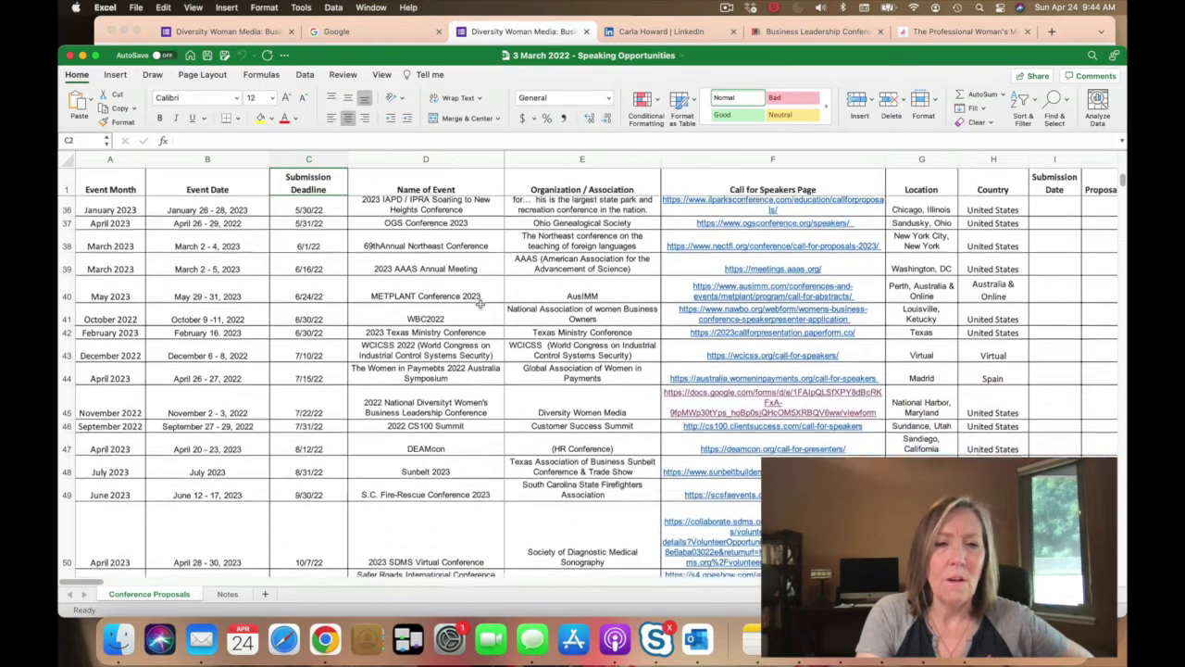
{"action": "scroll", "coordinate": [481, 304], "scroll_direction": "down", "scroll_amount": 1}
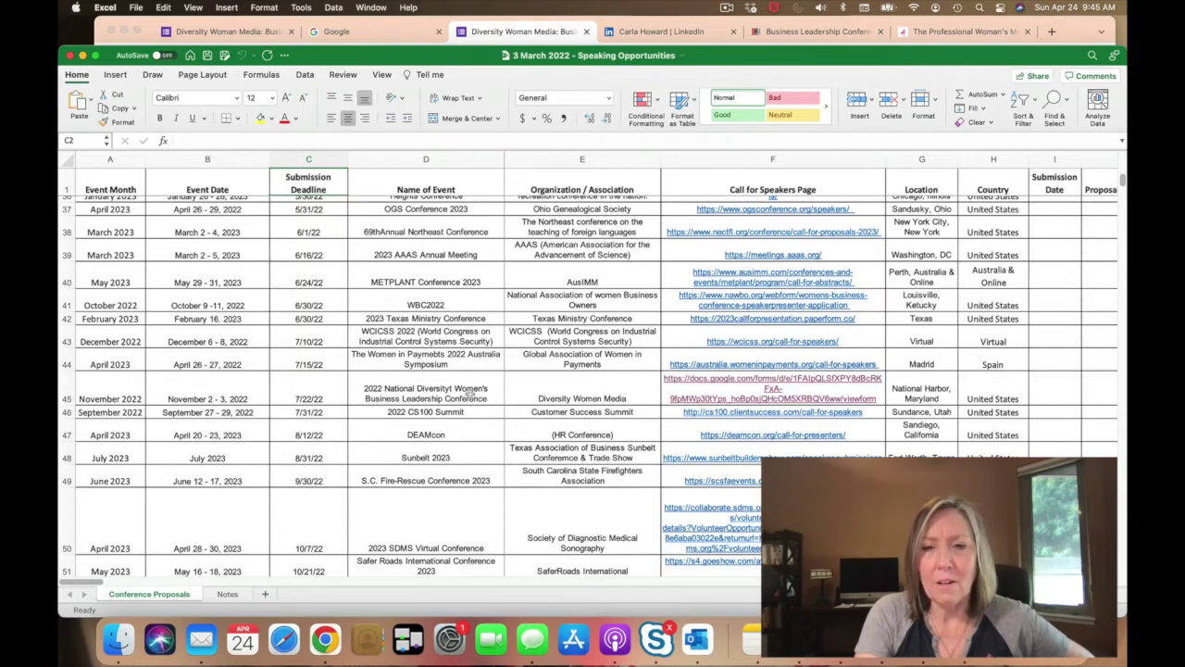
- Open the Diversity Woman Media call-for-speakers form from its spreadsheet link and read the submission details
{"action": "left_click", "coordinate": [782, 386]}
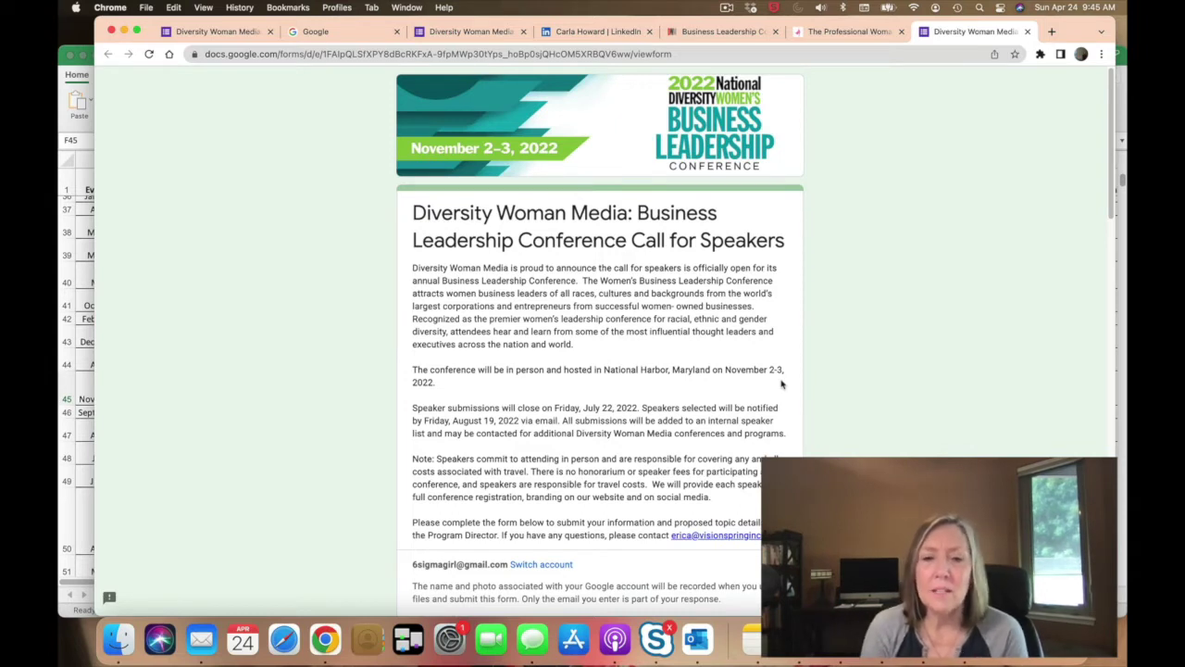
{"action": "scroll", "coordinate": [780, 385], "scroll_direction": "down", "scroll_amount": 5}
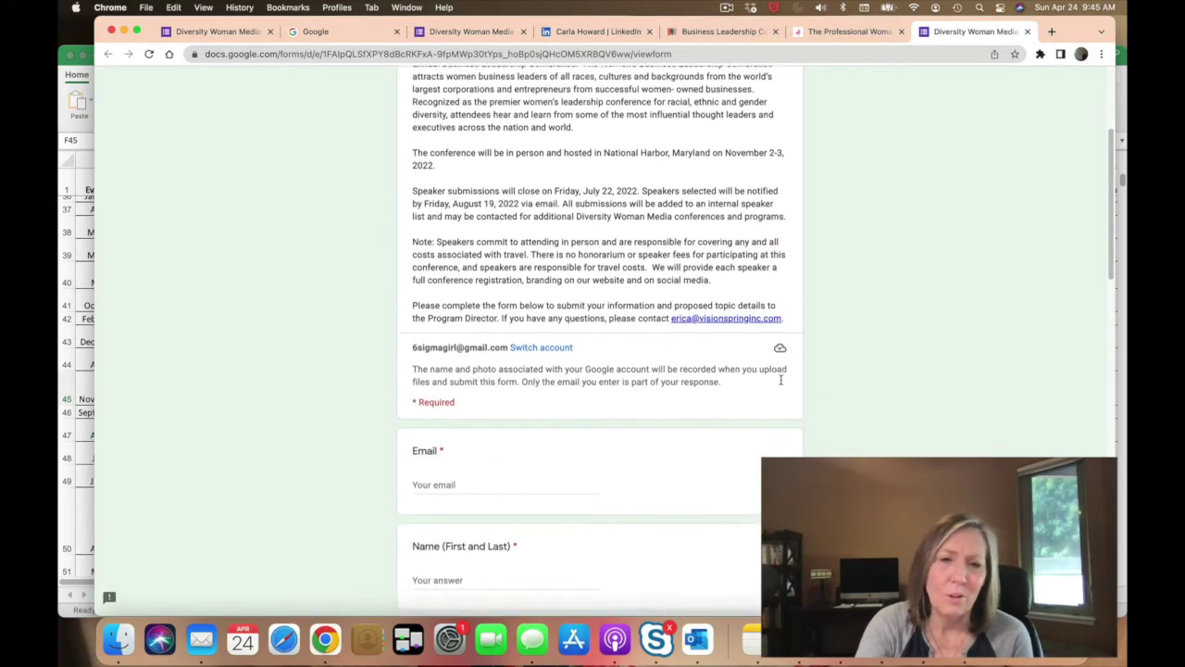
{"action": "scroll", "coordinate": [780, 380], "scroll_direction": "down", "scroll_amount": 1}
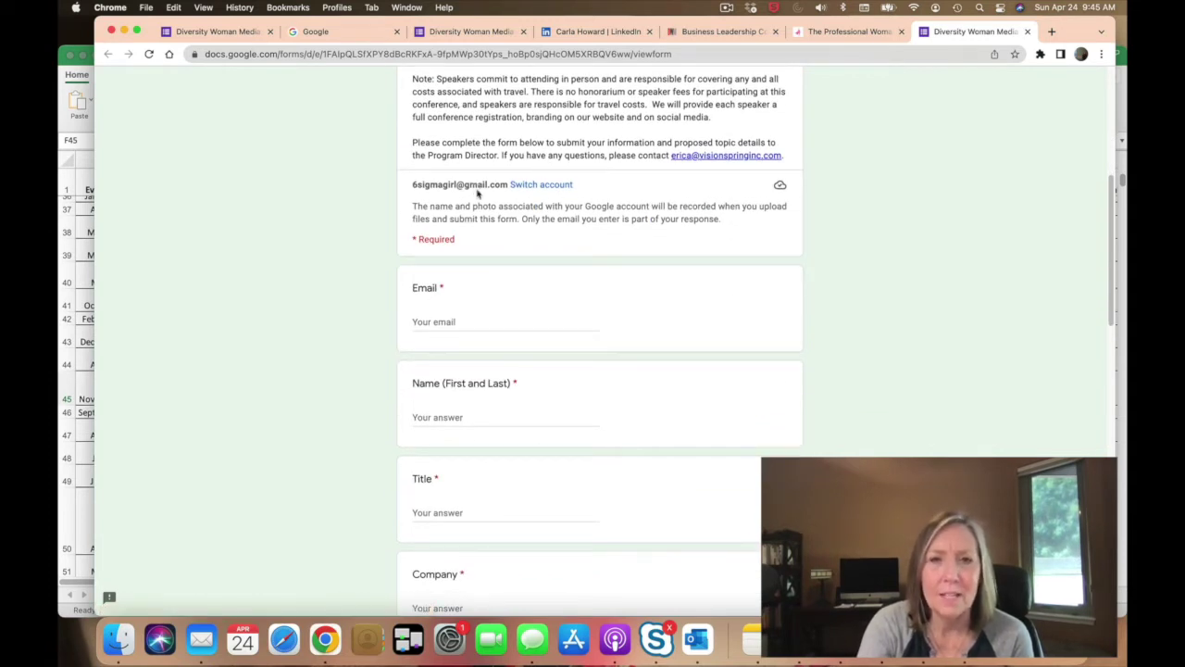
- Switch the form to the speaker's business Google account and review the contact, LinkedIn, website and presentation fields
{"action": "left_click", "coordinate": [546, 188]}
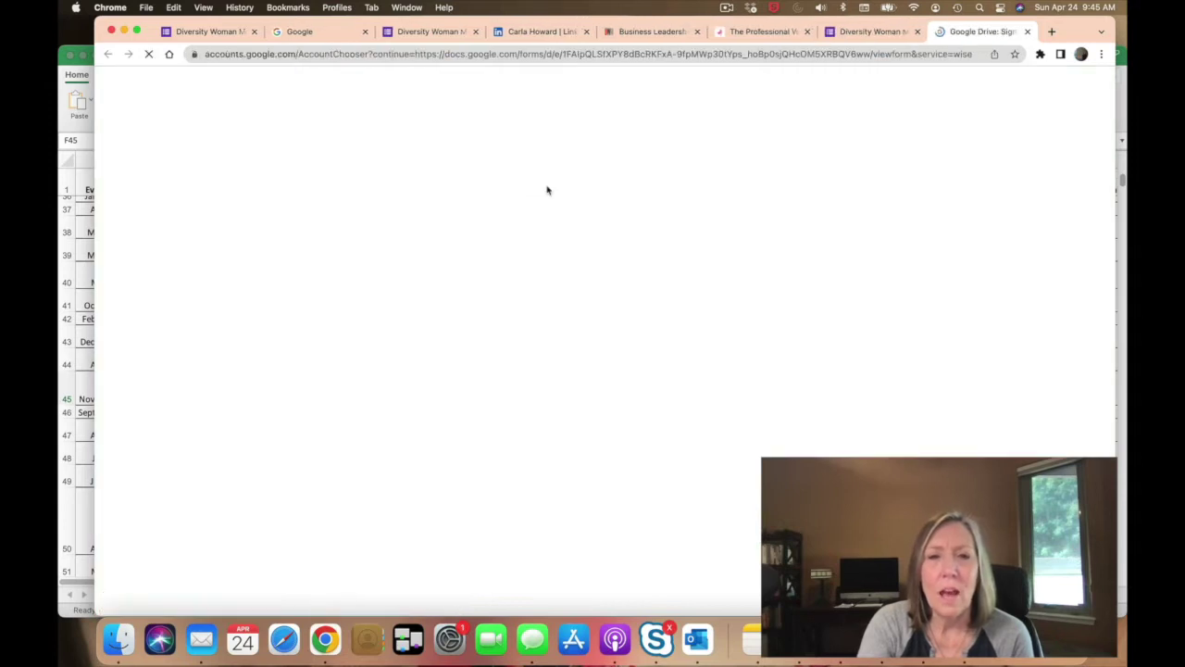
{"action": "left_click", "coordinate": [547, 295]}
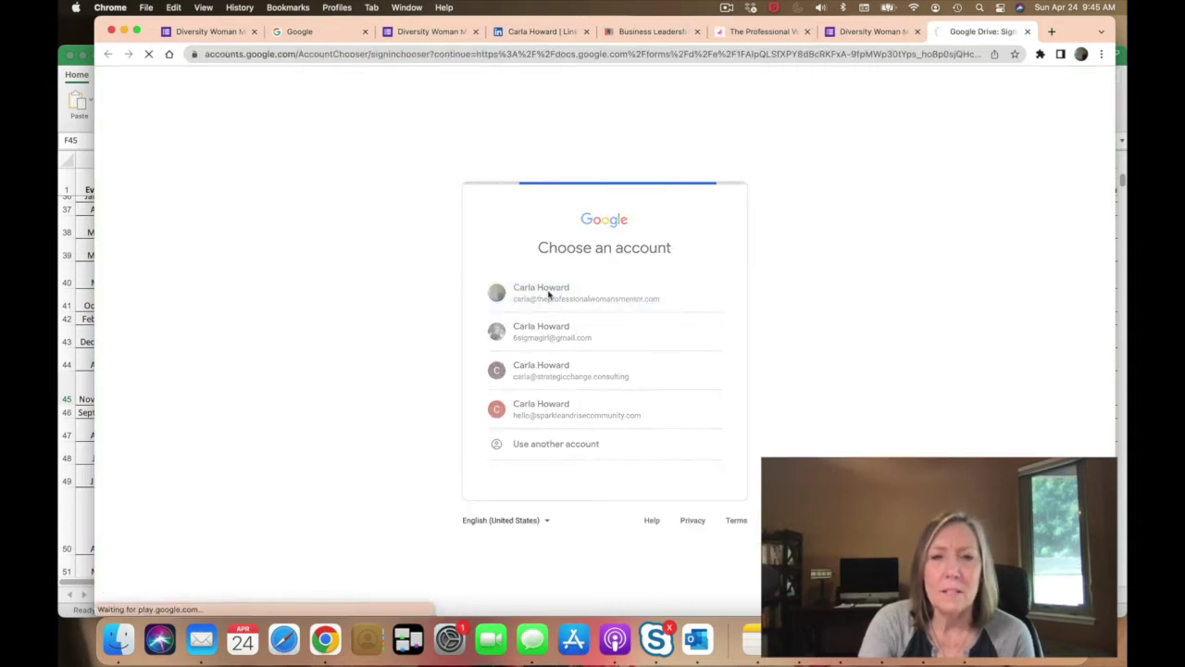
{"action": "scroll", "coordinate": [532, 419], "scroll_direction": "down", "scroll_amount": 3}
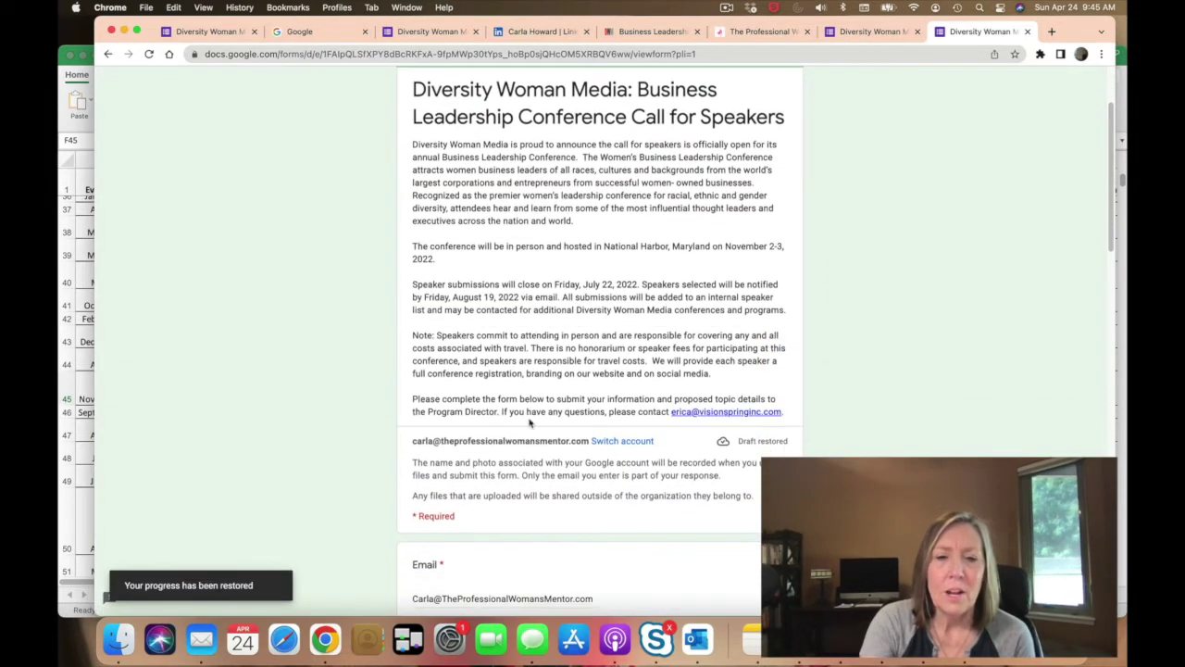
{"action": "scroll", "coordinate": [546, 443], "scroll_direction": "down", "scroll_amount": 5}
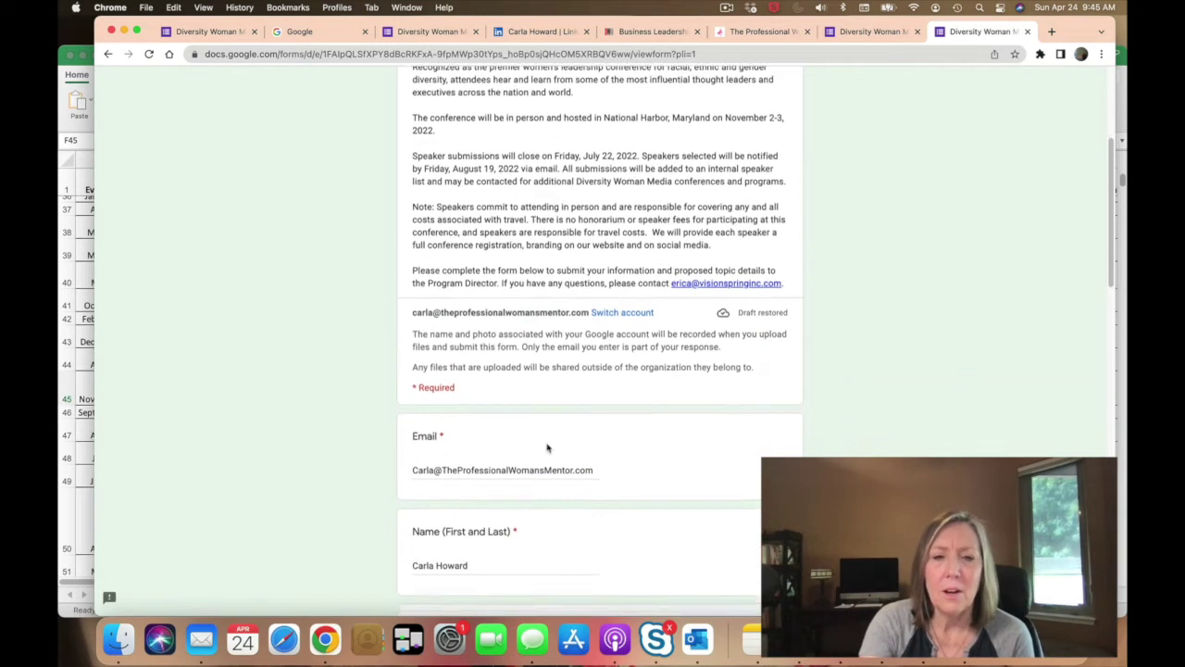
{"action": "scroll", "coordinate": [547, 448], "scroll_direction": "down", "scroll_amount": 3}
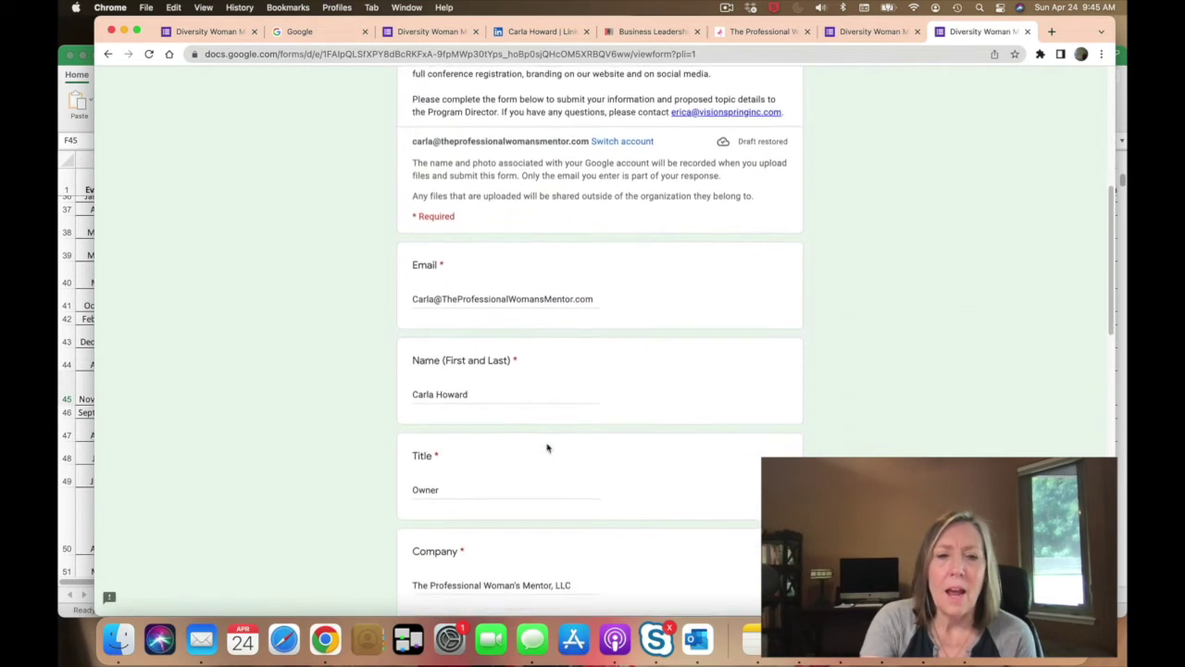
{"action": "scroll", "coordinate": [546, 448], "scroll_direction": "down", "scroll_amount": 3}
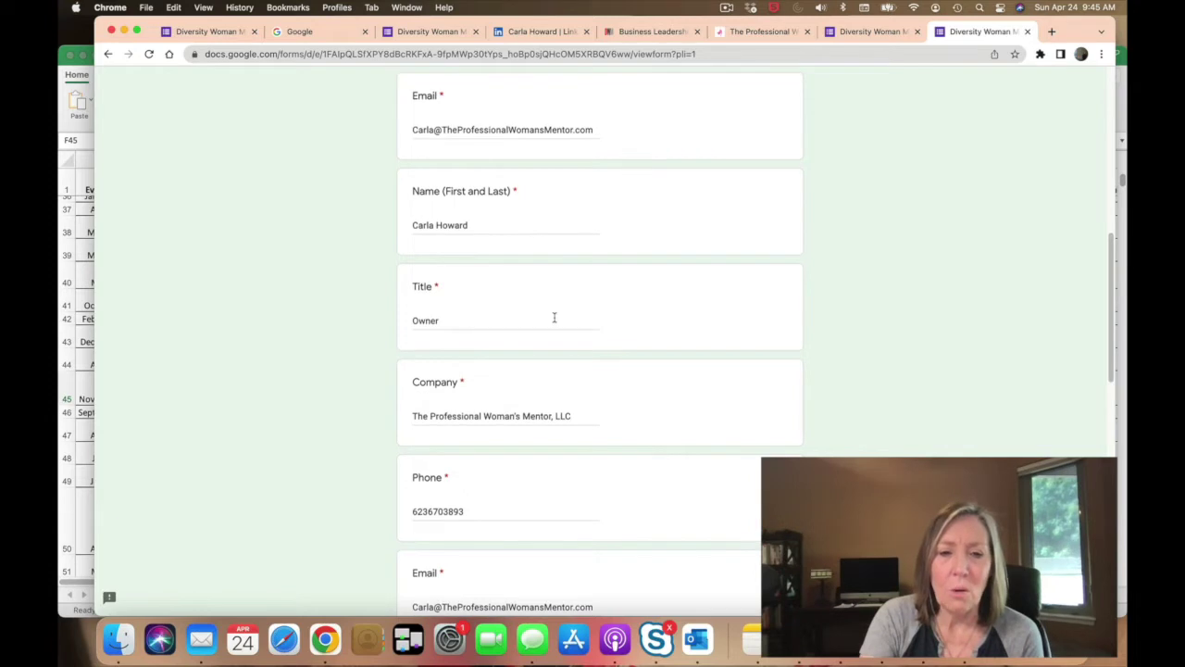
{"action": "scroll", "coordinate": [553, 318], "scroll_direction": "down", "scroll_amount": 5}
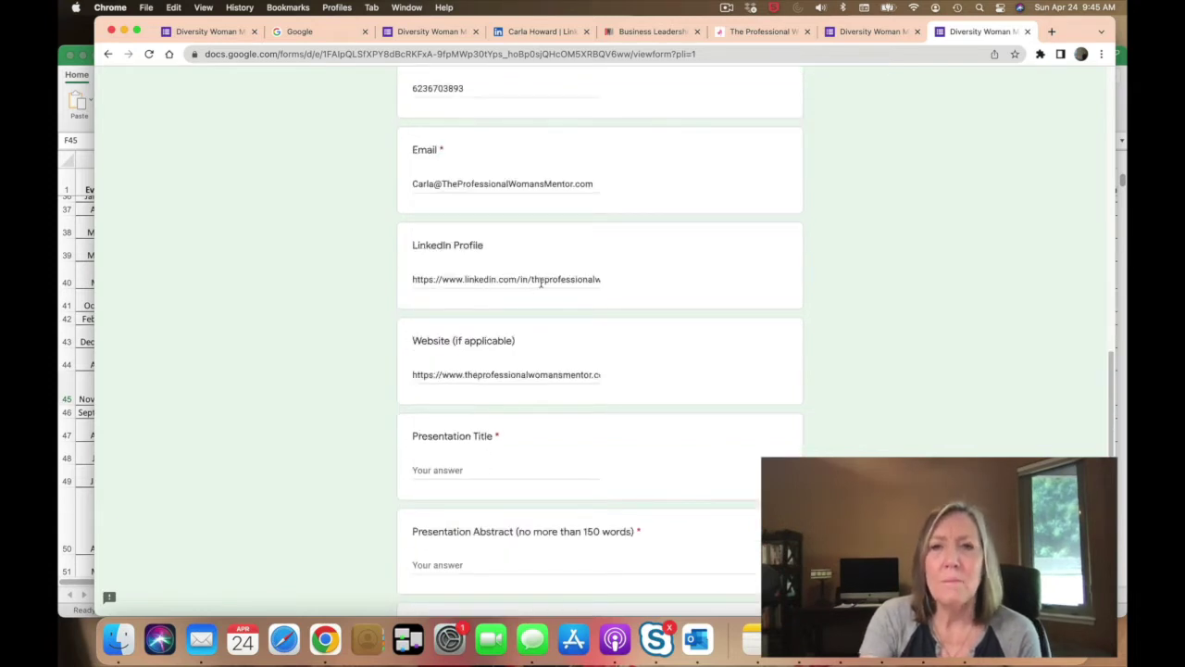
- Check the LinkedIn profile's web address, and return to the beginning of the call-for-speakers form
{"action": "left_click", "coordinate": [539, 32]}
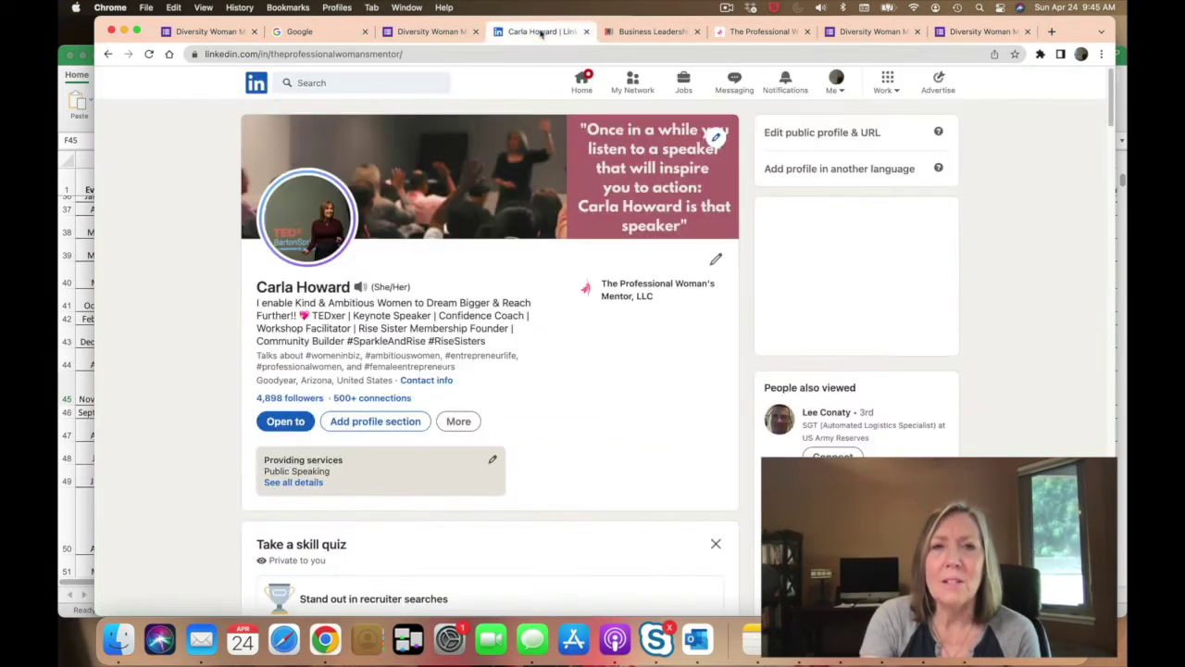
{"action": "left_click", "coordinate": [454, 53]}
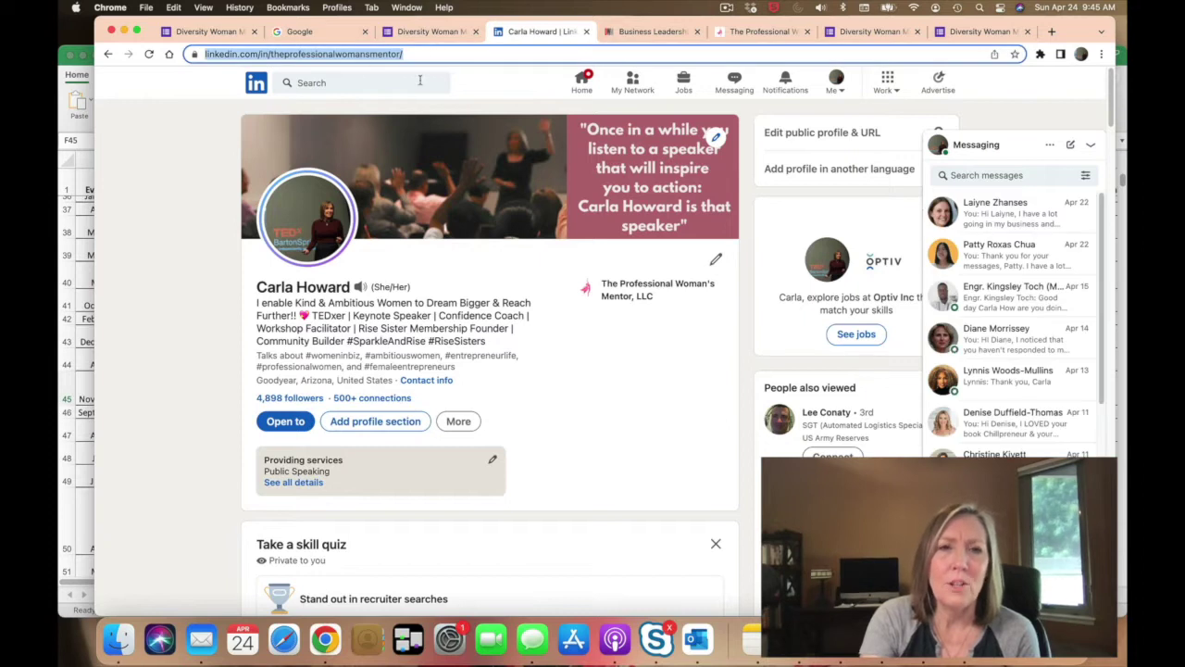
{"action": "key", "text": "super+9"}
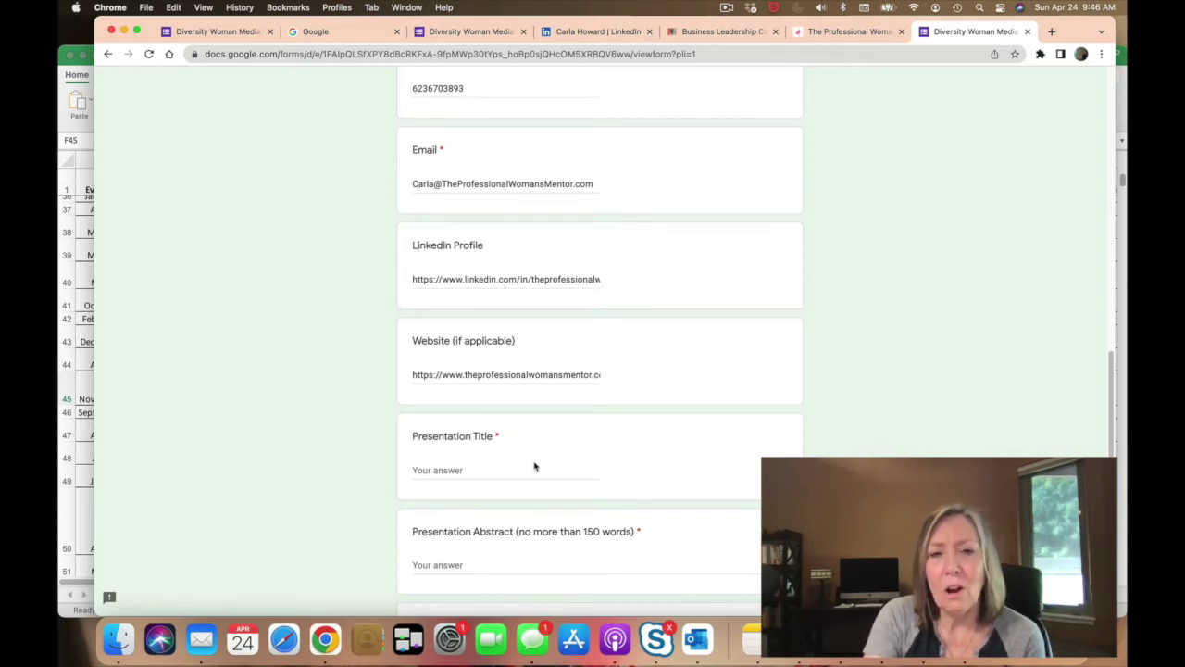
{"action": "scroll", "coordinate": [534, 466], "scroll_direction": "up", "scroll_amount": 15}
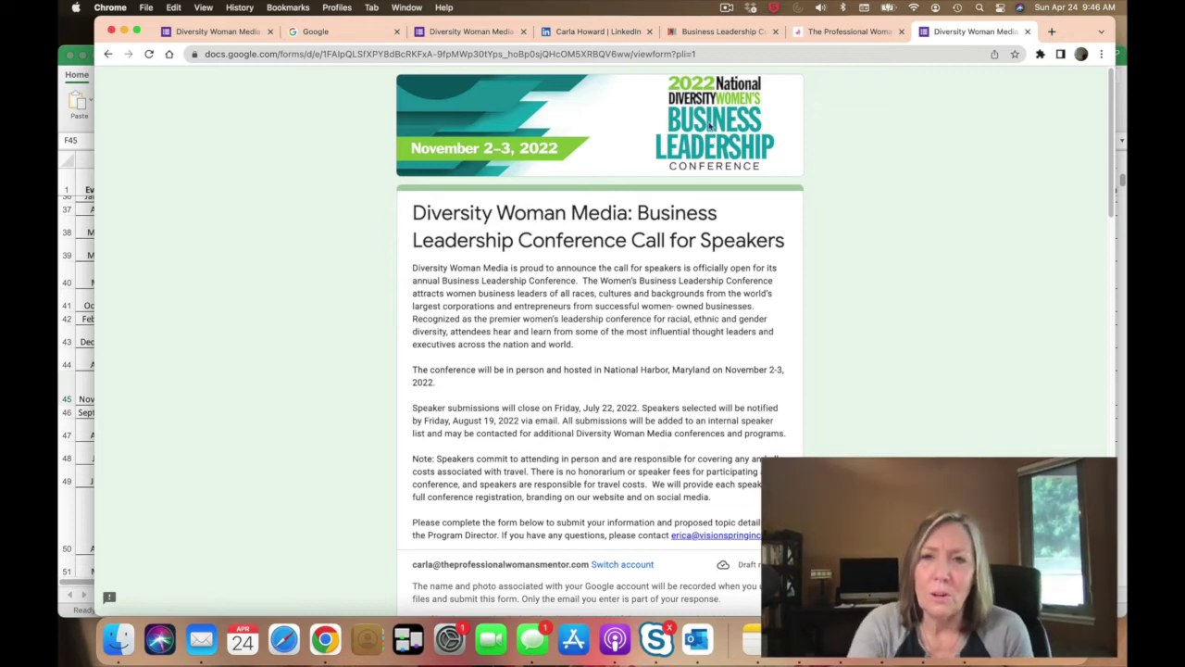
- Switch to the Diversity Woman Media website and open the Business Leadership Conference page from its events
{"action": "left_click", "coordinate": [704, 31]}
{"action": "mouse_move", "coordinate": [679, 100]}
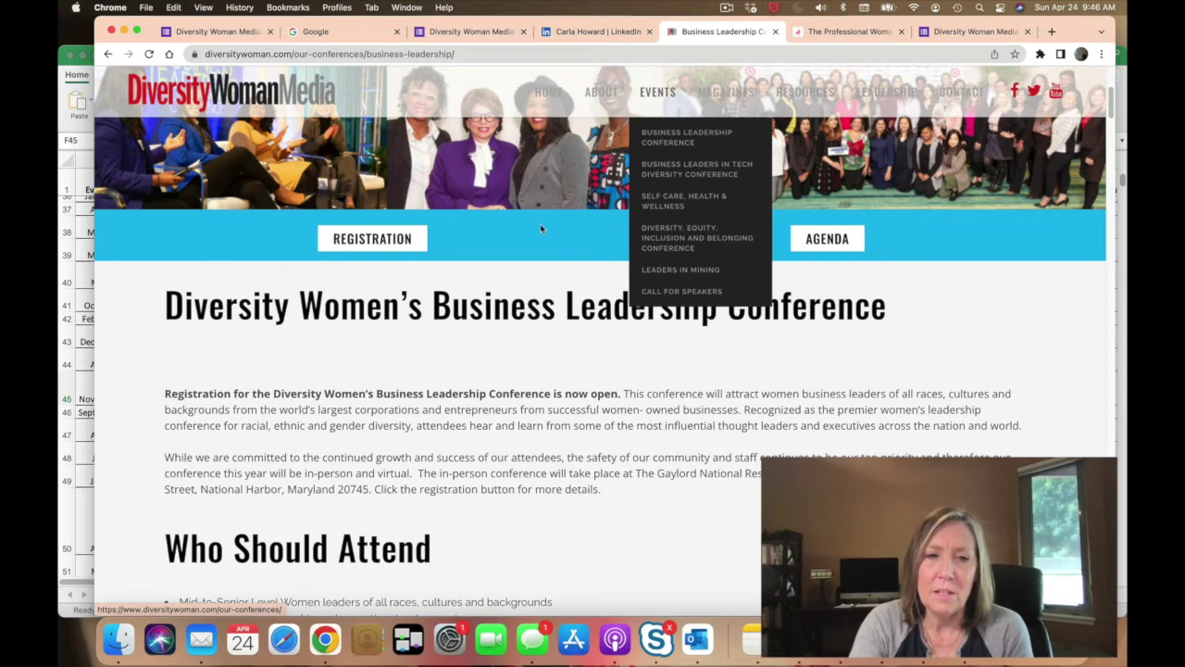
{"action": "scroll", "coordinate": [540, 223], "scroll_direction": "up", "scroll_amount": 5}
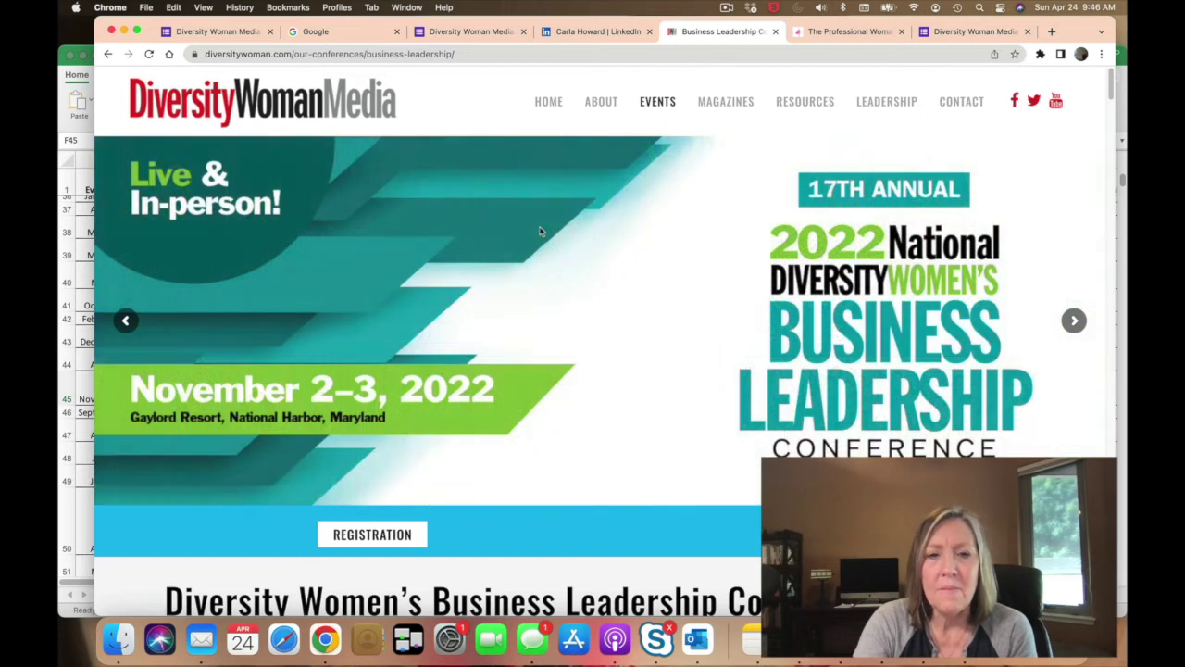
{"action": "scroll", "coordinate": [540, 231], "scroll_direction": "down", "scroll_amount": 1}
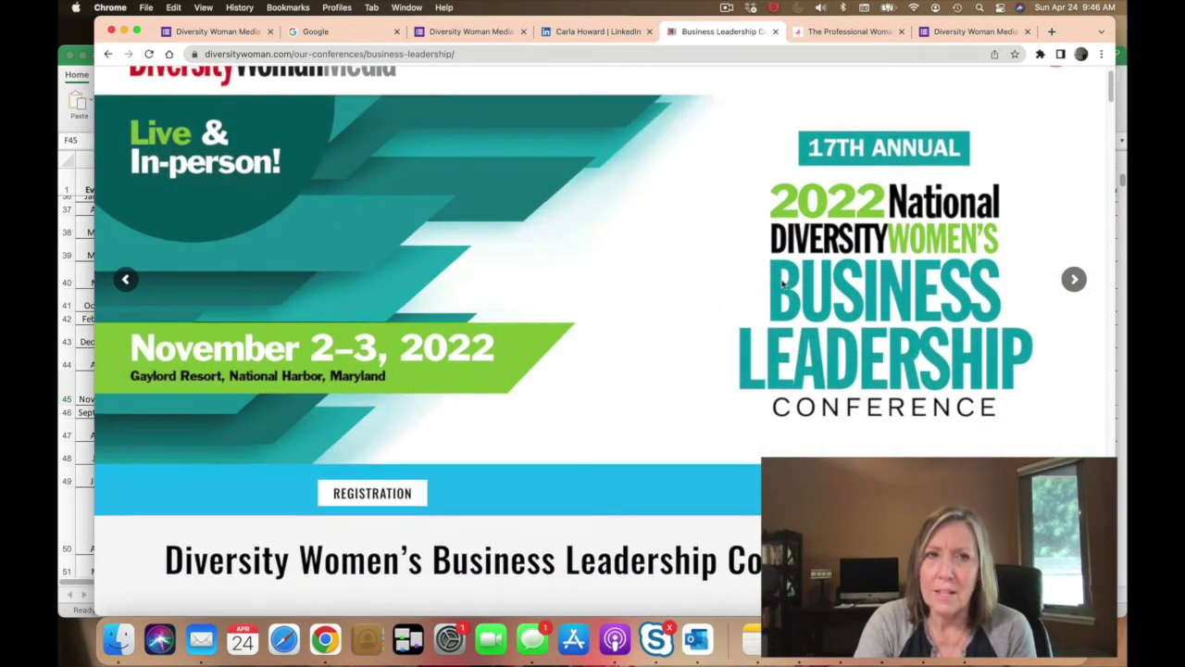
{"action": "scroll", "coordinate": [768, 278], "scroll_direction": "up", "scroll_amount": 1}
{"action": "mouse_move", "coordinate": [657, 102]}
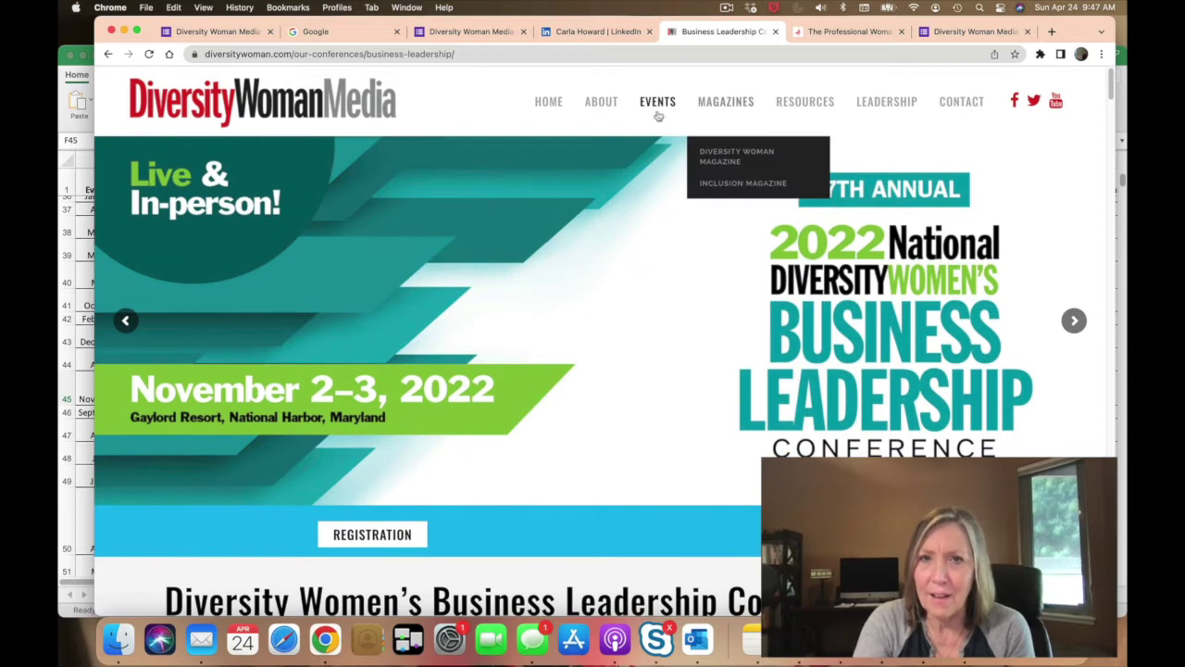
{"action": "left_click", "coordinate": [674, 162]}
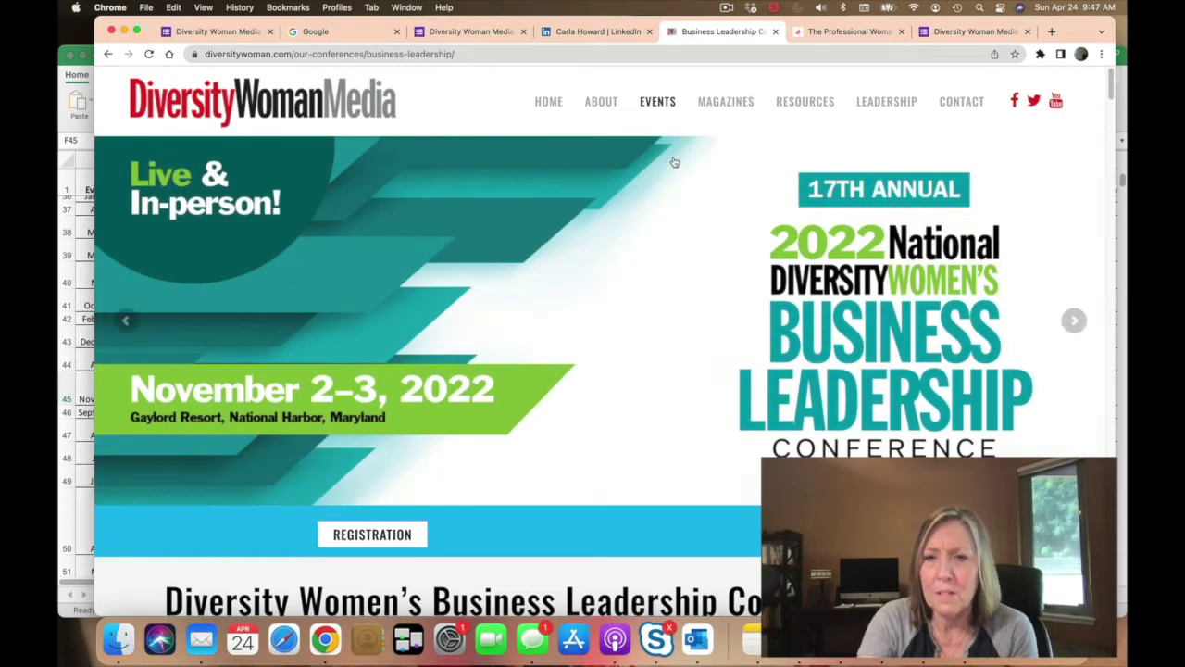
- Read the conference description and the Who Should Attend section on the Business Leadership Conference page
{"action": "scroll", "coordinate": [674, 162], "scroll_direction": "down", "scroll_amount": 5}
{"action": "scroll", "coordinate": [674, 162], "scroll_direction": "down", "scroll_amount": 2}
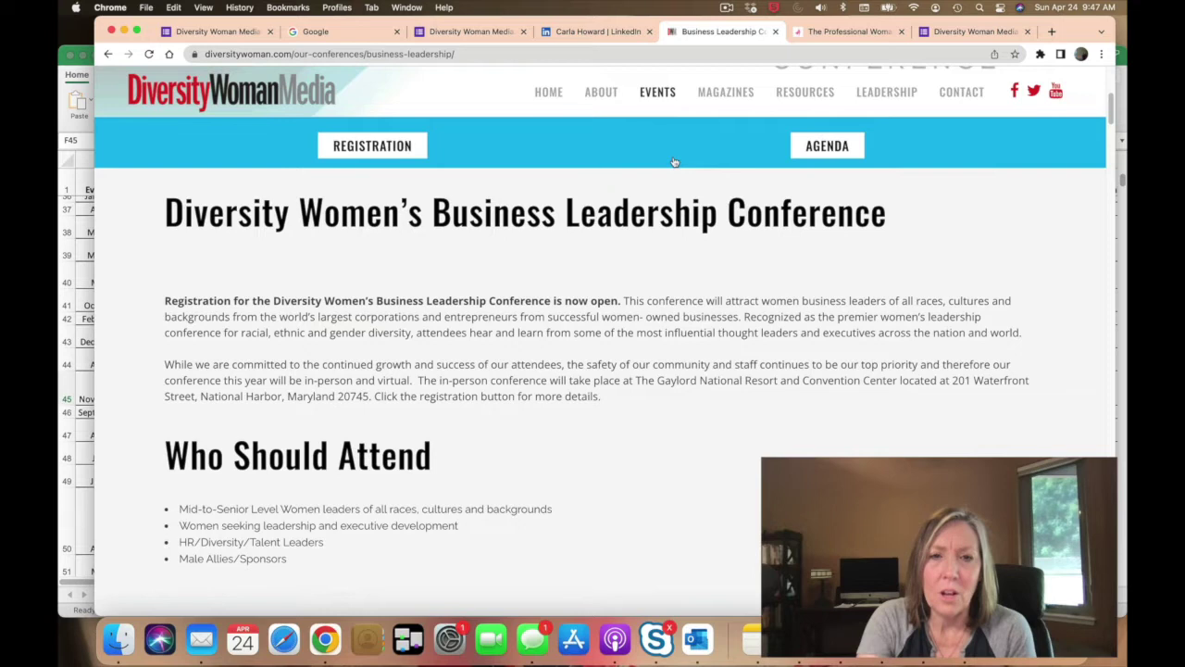
{"action": "scroll", "coordinate": [674, 162], "scroll_direction": "down", "scroll_amount": 1}
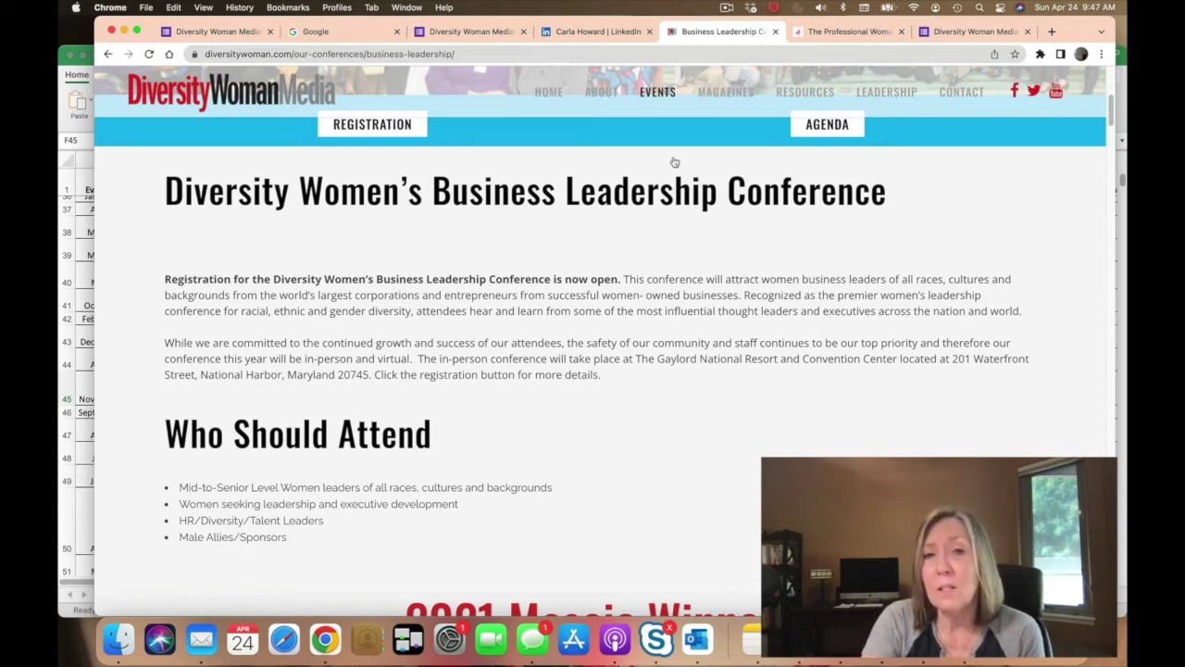
{"action": "scroll", "coordinate": [674, 162], "scroll_direction": "down", "scroll_amount": 4}
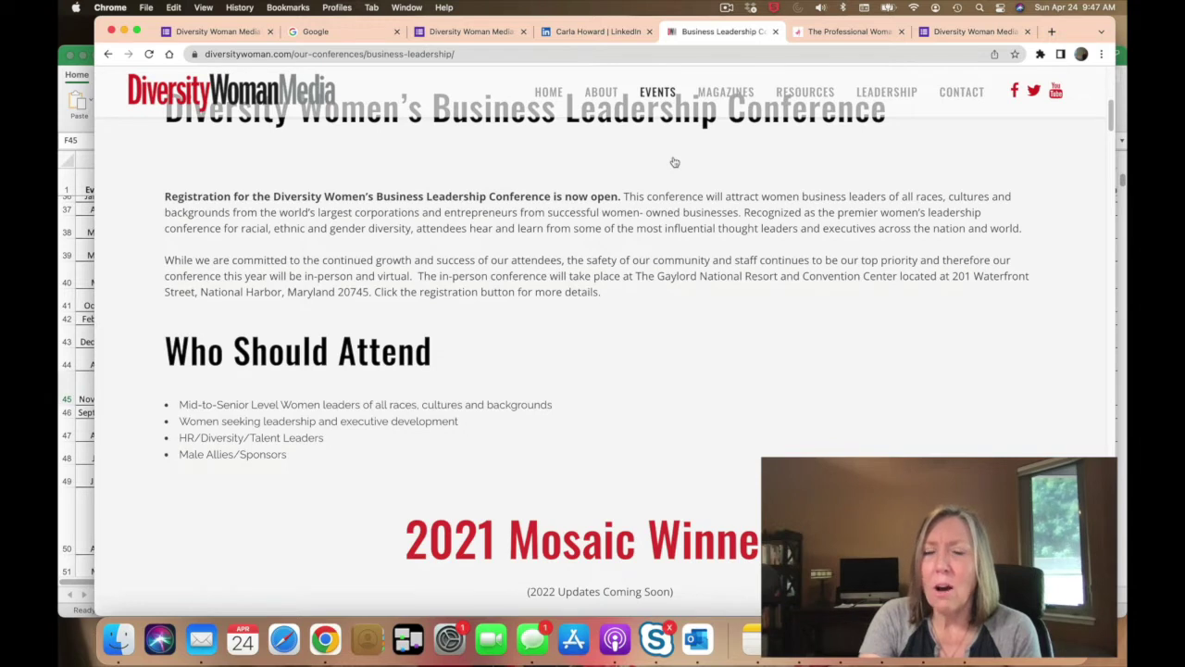
{"action": "scroll", "coordinate": [674, 162], "scroll_direction": "up", "scroll_amount": 3}
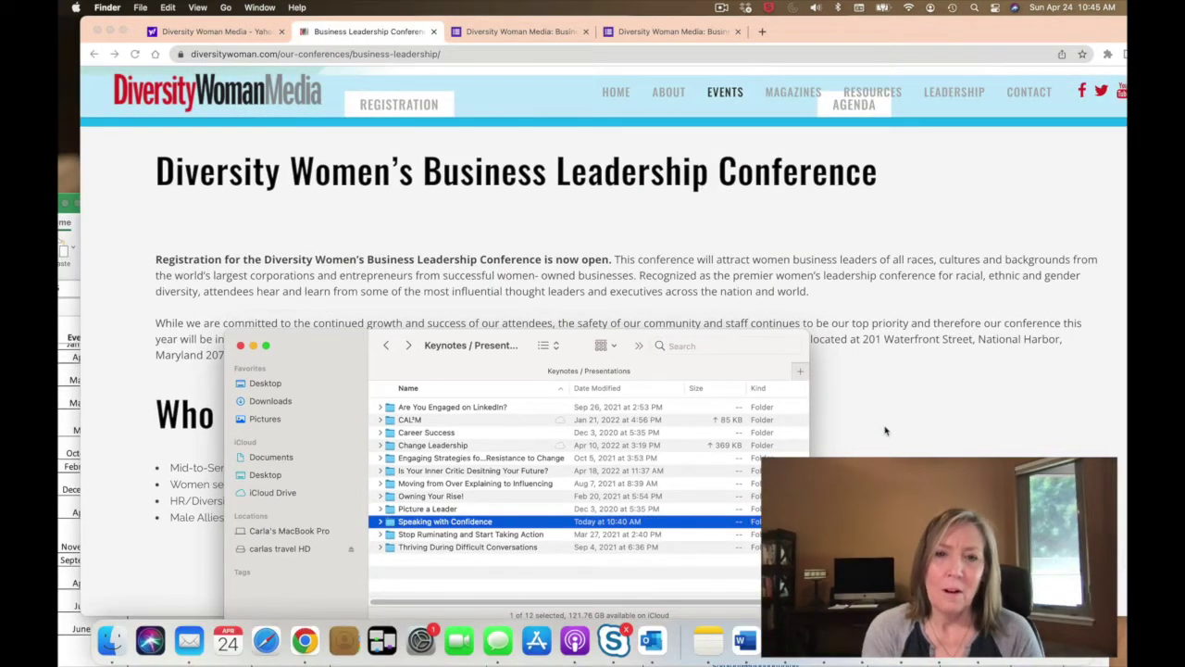
- Open the file Speaking with Confidence - Proposal.pdf from the Speaking with Confidence presentation folder
{"action": "double_click", "coordinate": [512, 522]}
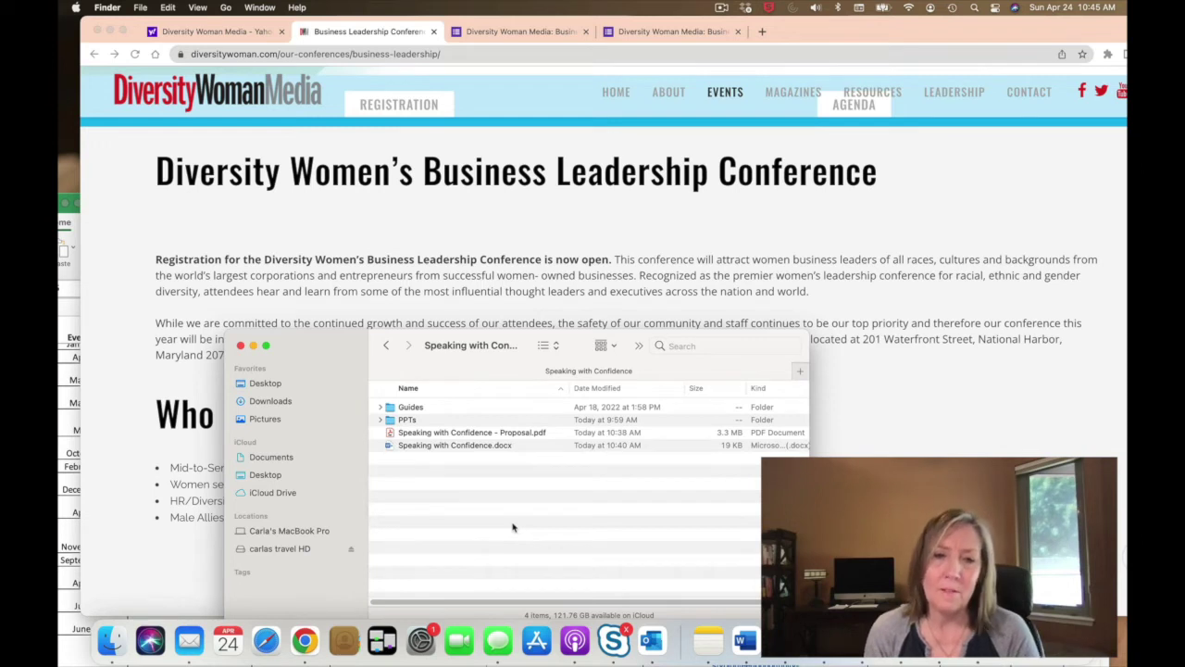
{"action": "left_click", "coordinate": [526, 433]}
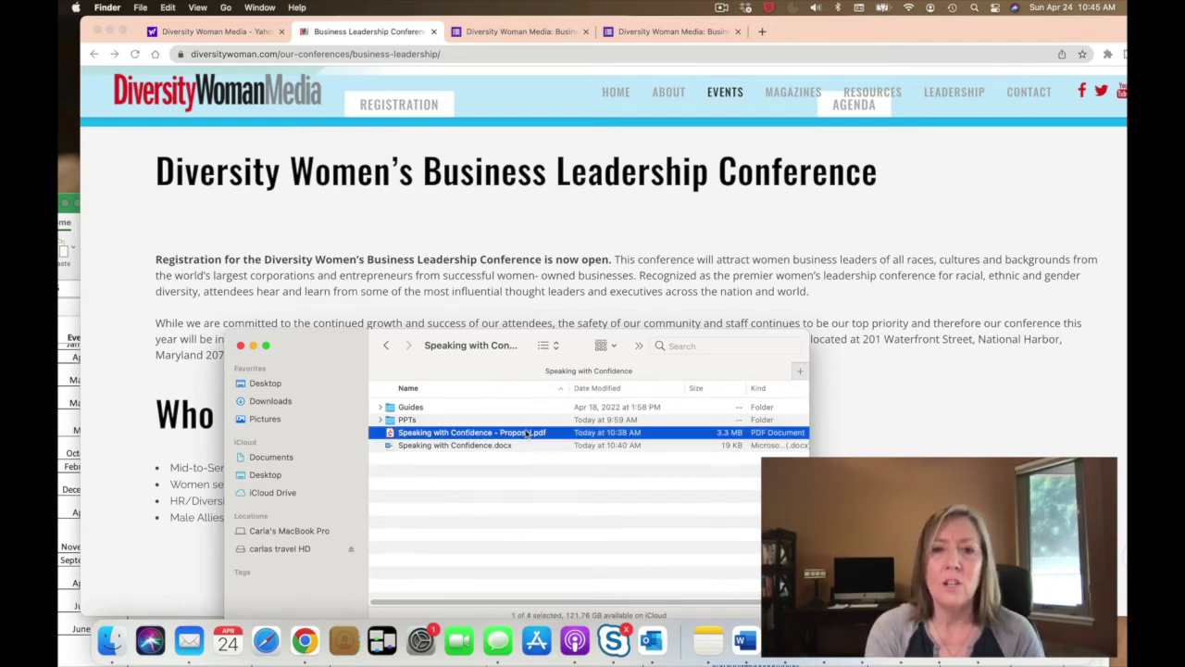
{"action": "double_click", "coordinate": [522, 435]}
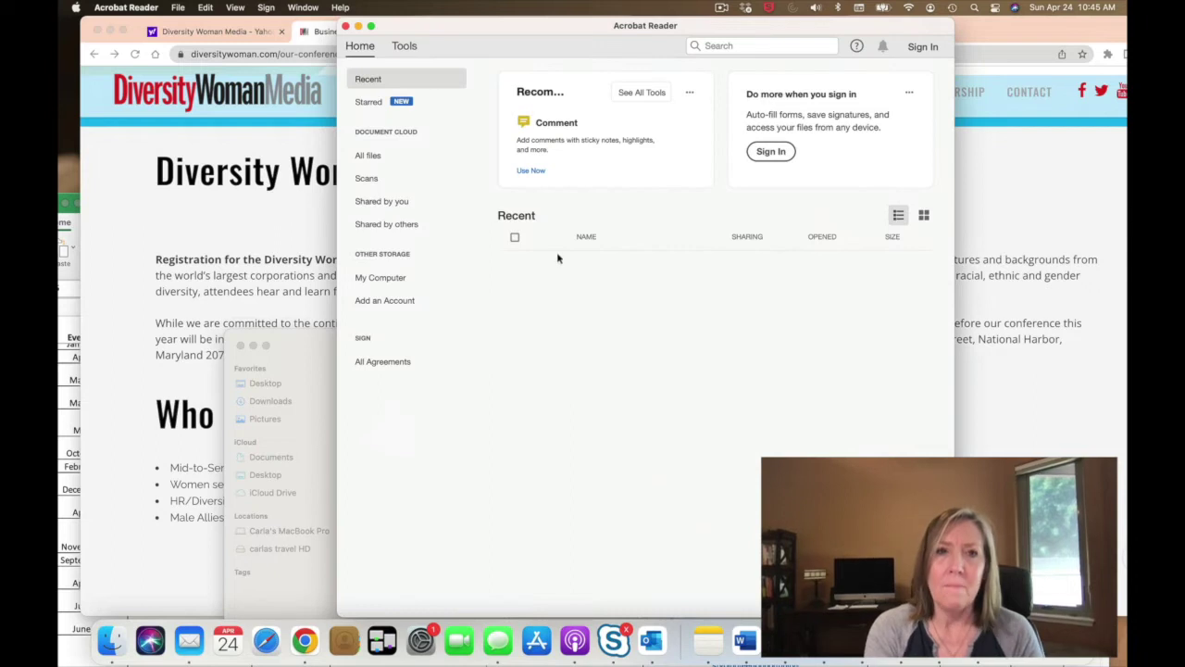
- Read both pages of the Speaking with Confidence proposal PDF, including the session description and learning points, and close the document
{"action": "scroll", "coordinate": [633, 385], "scroll_direction": "down", "scroll_amount": 4}
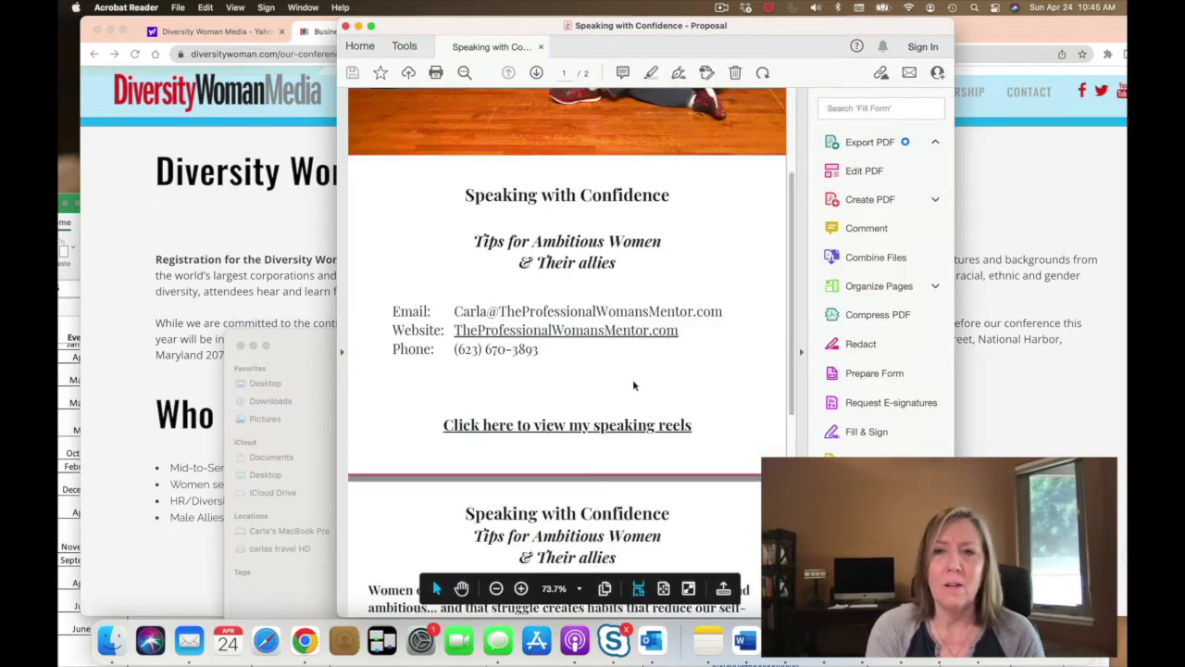
{"action": "left_click", "coordinate": [801, 352]}
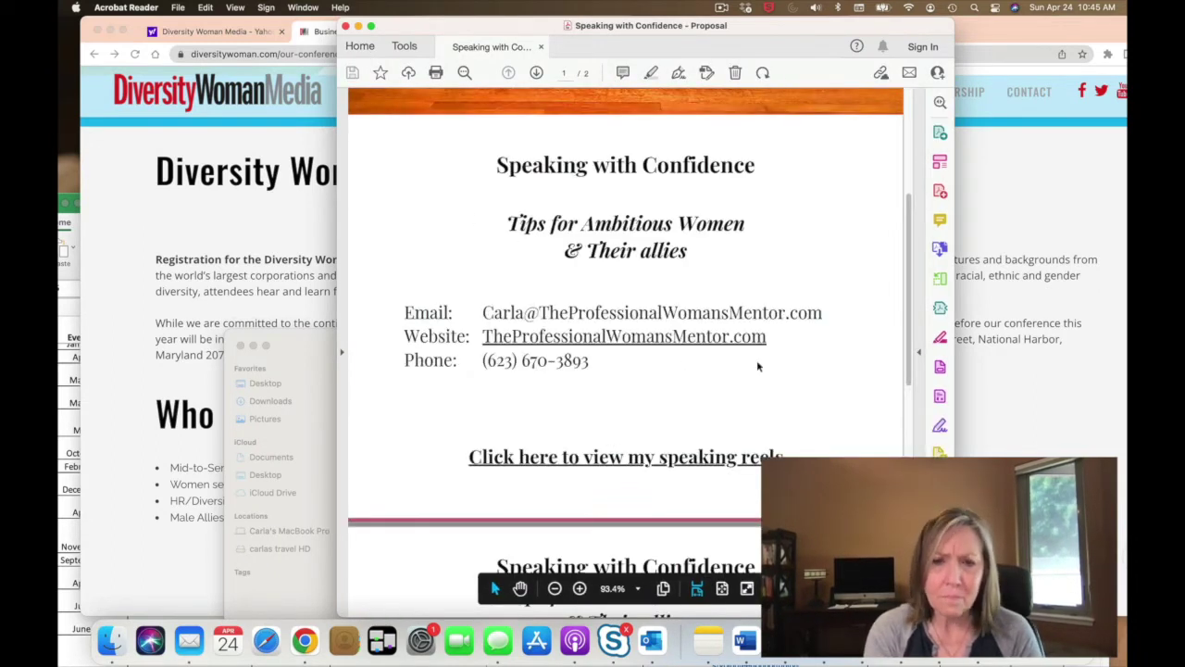
{"action": "scroll", "coordinate": [756, 365], "scroll_direction": "down", "scroll_amount": 10}
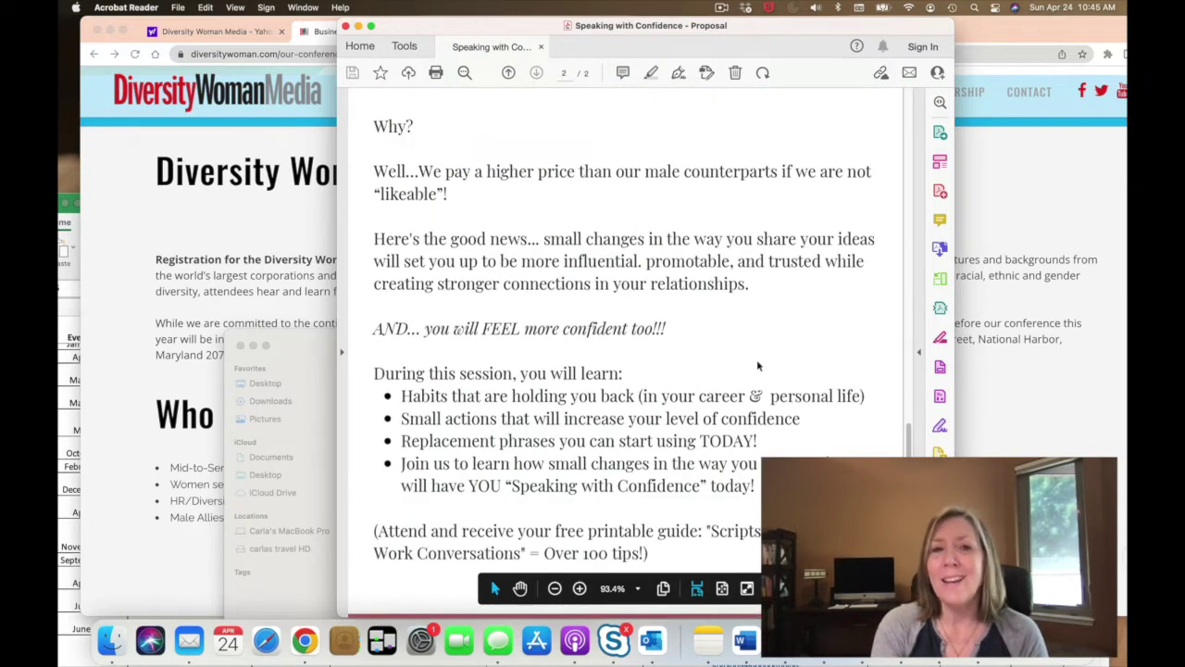
{"action": "scroll", "coordinate": [756, 366], "scroll_direction": "up", "scroll_amount": 2}
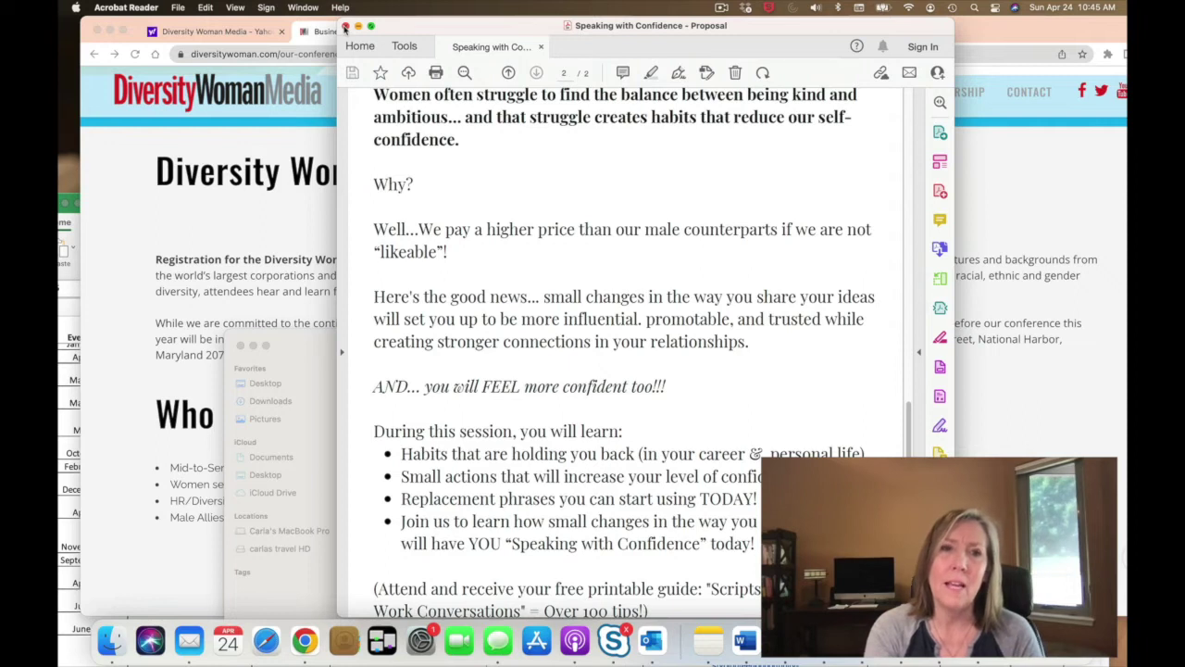
{"action": "left_click", "coordinate": [346, 28]}
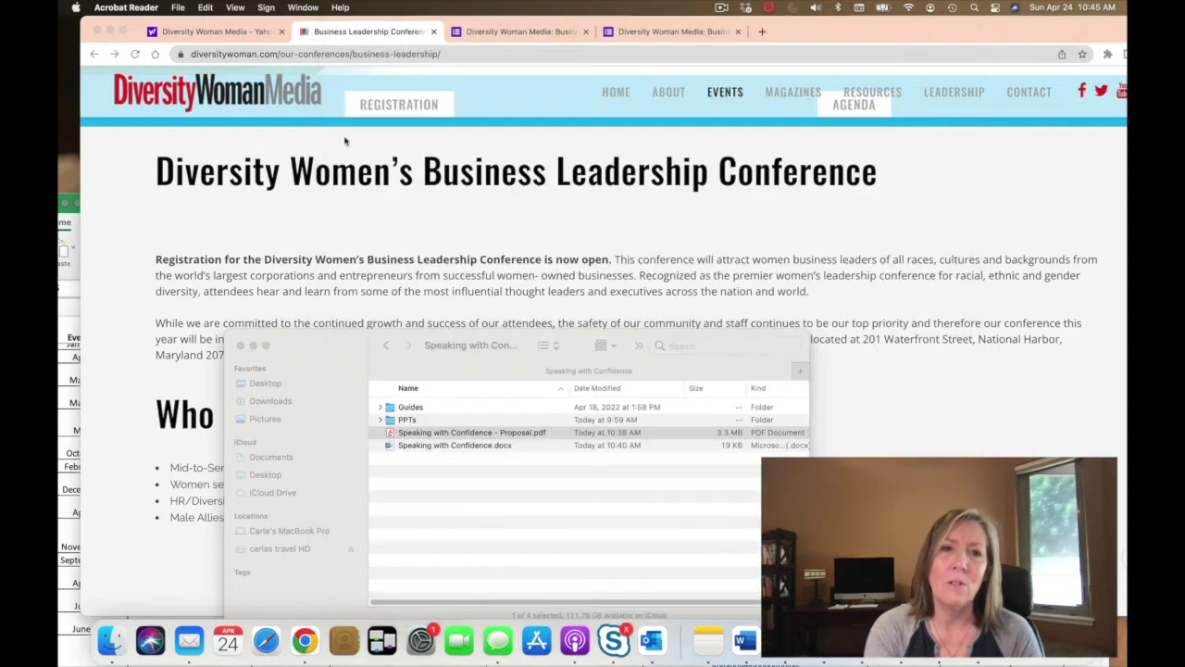
- Open Speaking with Confidence.docx in Word and review the session description down to the contact information
{"action": "double_click", "coordinate": [443, 445]}
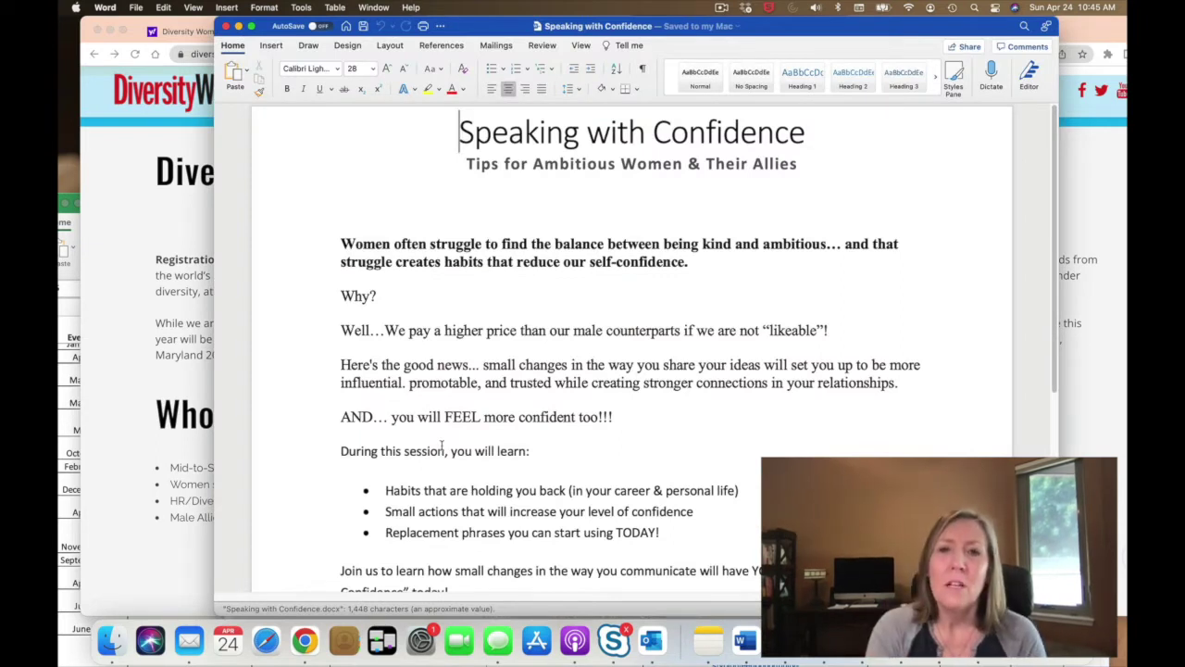
{"action": "scroll", "coordinate": [443, 445], "scroll_direction": "down", "scroll_amount": 2}
{"action": "scroll", "coordinate": [442, 445], "scroll_direction": "down", "scroll_amount": 3}
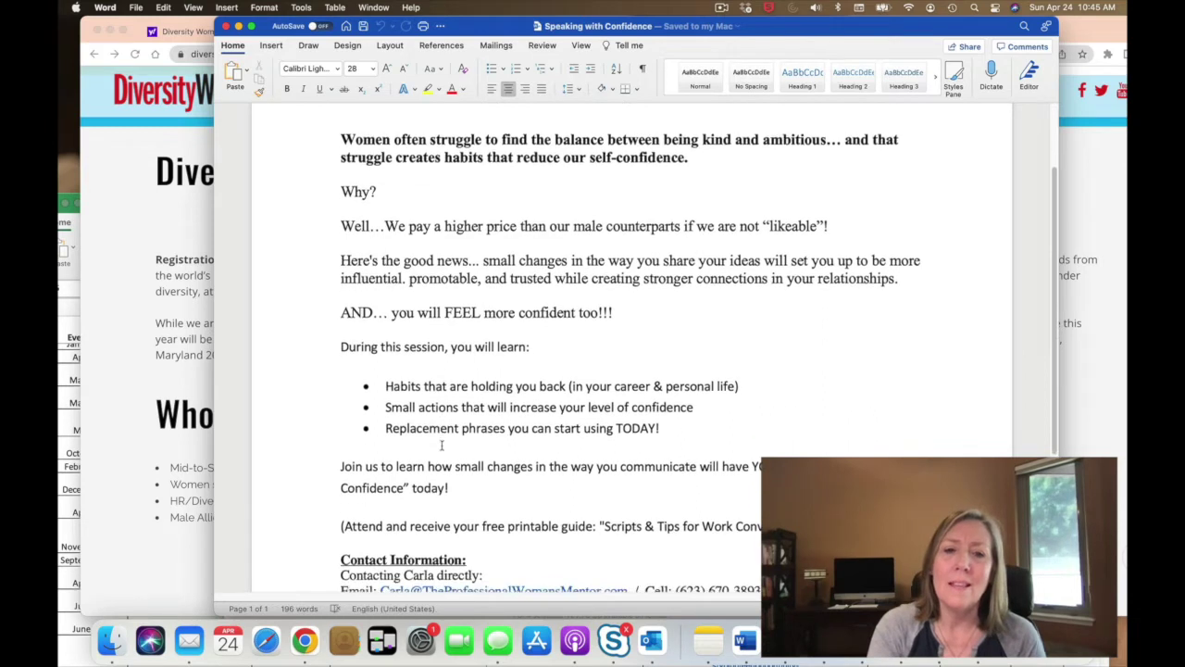
{"action": "scroll", "coordinate": [443, 445], "scroll_direction": "up", "scroll_amount": 1}
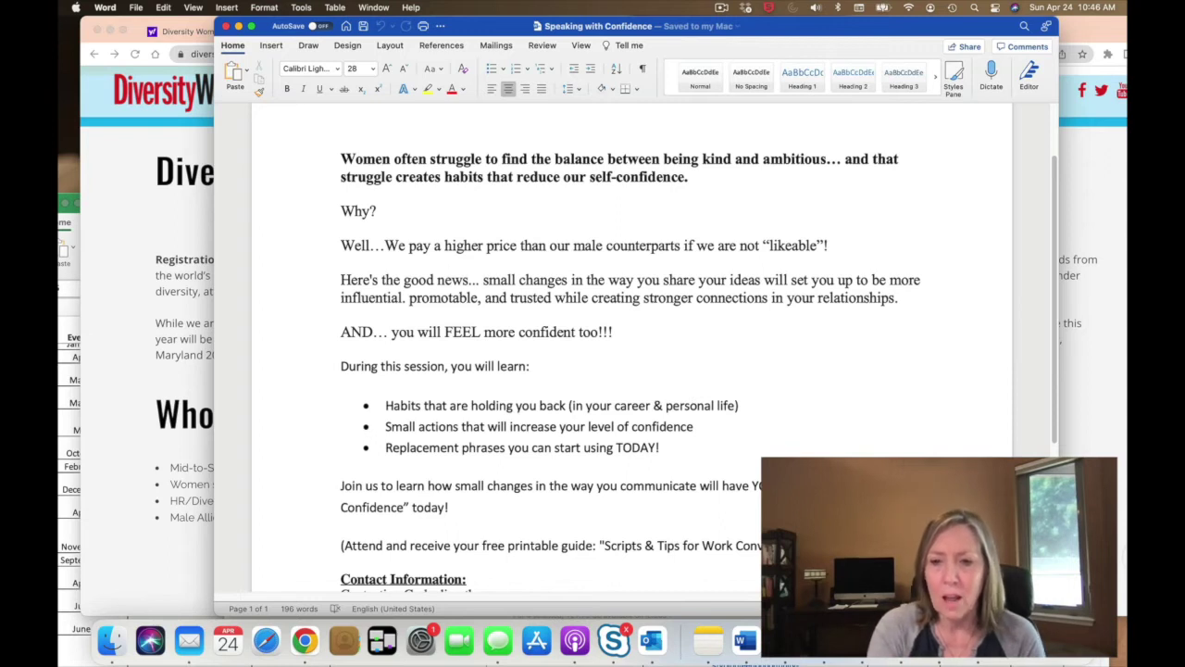
- Copy the session description, from the opening bold statement through the free printable guide note, into the Presentation Abstract answer of the Google form
{"action": "left_click_drag", "start_coordinate": [556, 585], "coordinate": [343, 161]}
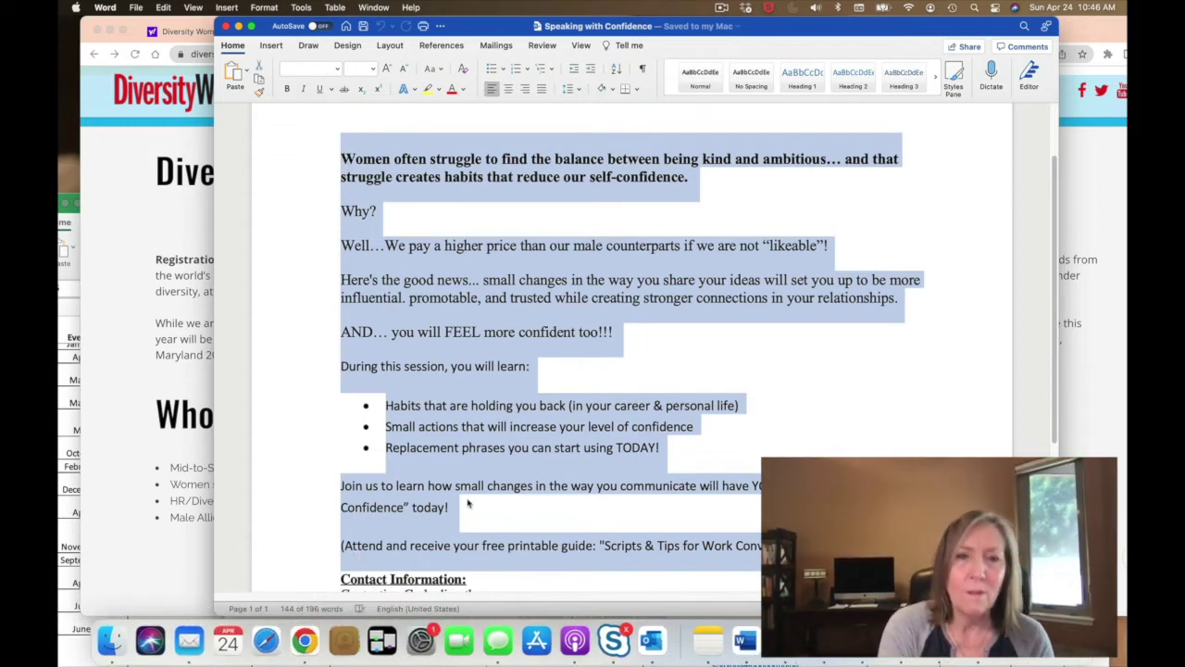
{"action": "left_click", "coordinate": [200, 287]}
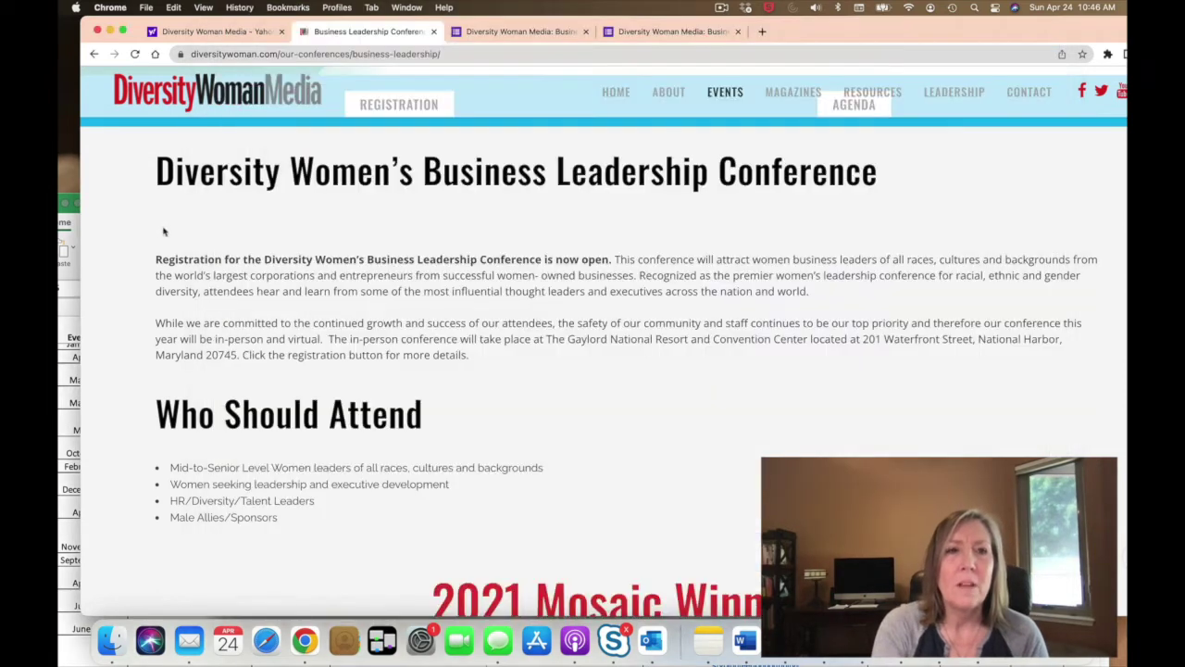
{"action": "mouse_move", "coordinate": [668, 115]}
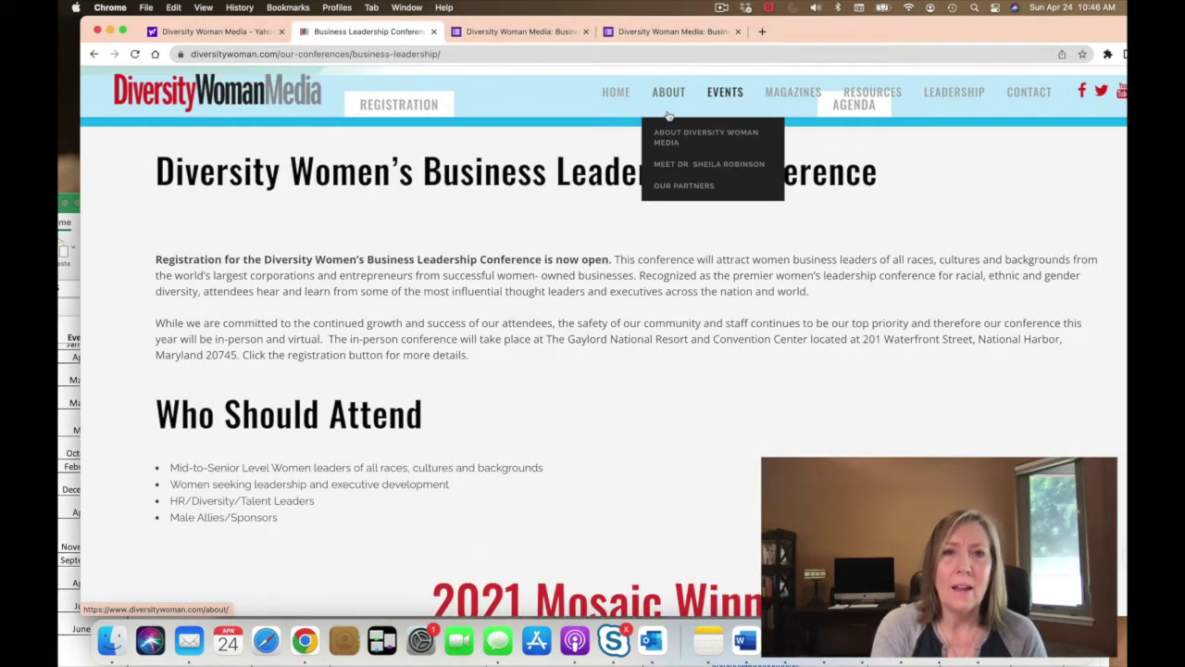
{"action": "key", "text": "super+4"}
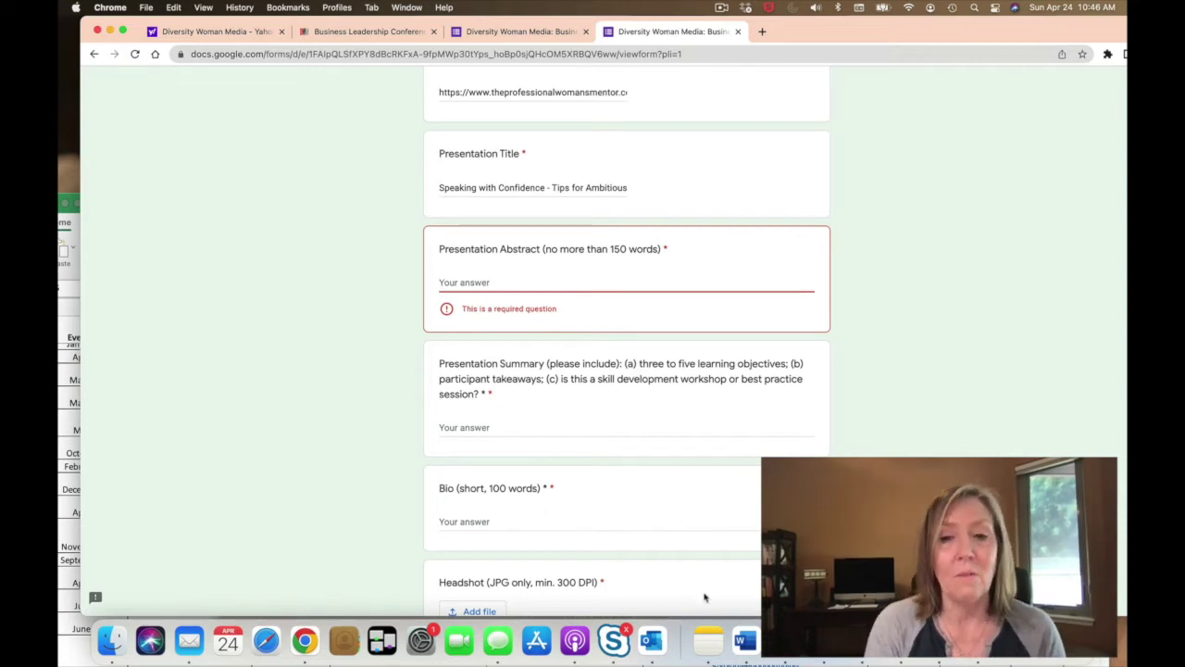
{"action": "left_click", "coordinate": [750, 635]}
{"action": "right_click", "coordinate": [581, 373]}
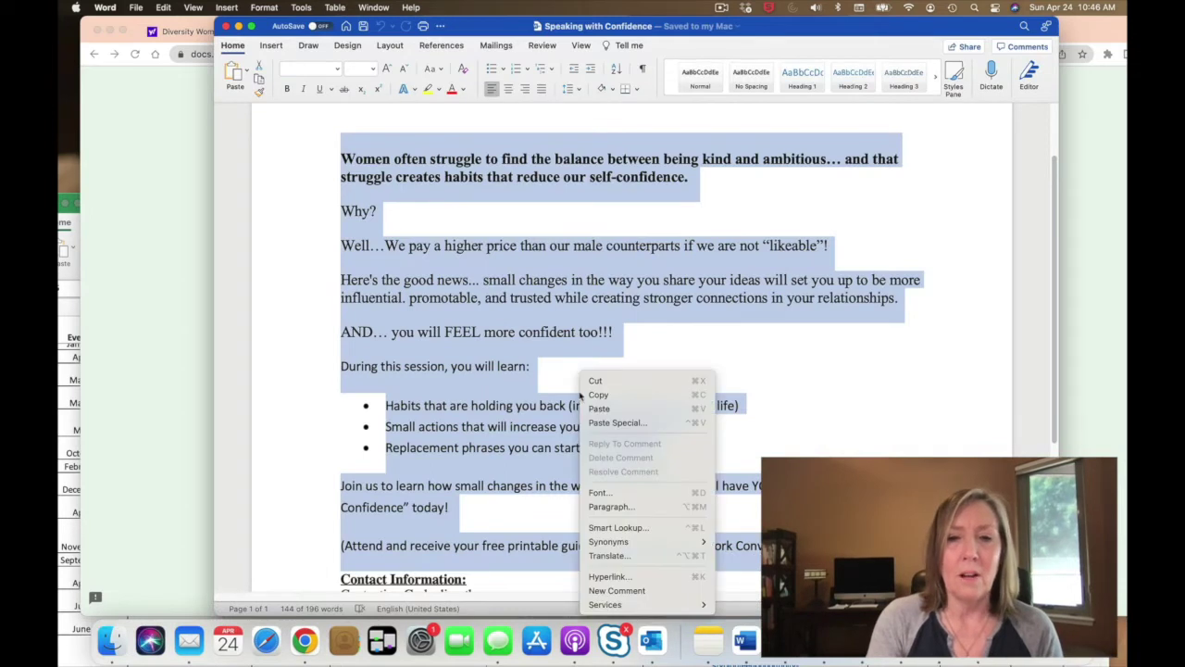
{"action": "left_click", "coordinate": [607, 398]}
{"action": "left_click", "coordinate": [204, 302]}
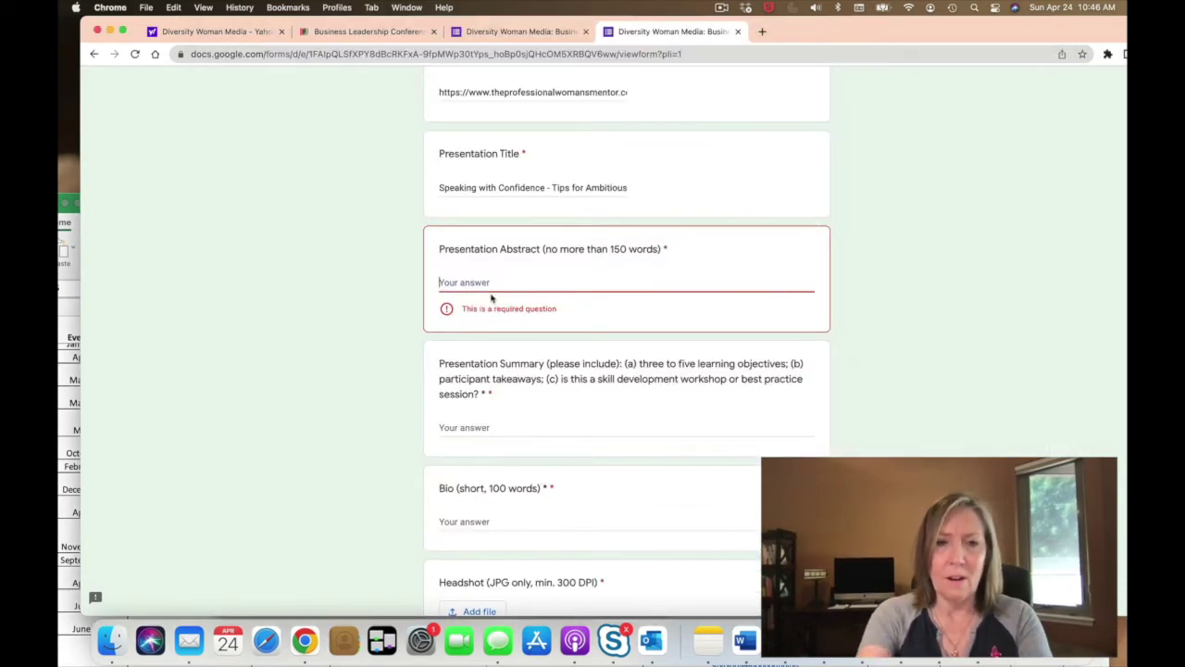
{"action": "key", "text": "super+v"}
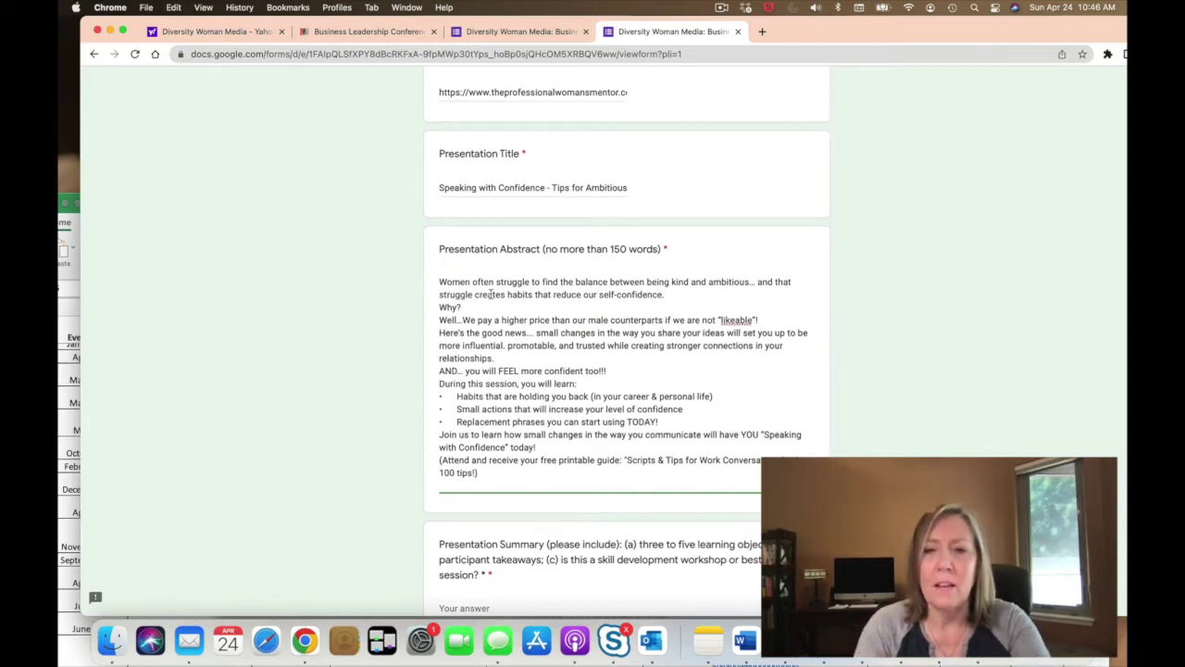
- Insert blank lines between the abstract's sections, keeping the "Well…" and "Here's the good news" lines together and the bullet list intact
{"action": "left_click", "coordinate": [670, 296]}
{"action": "key", "text": "Return"}
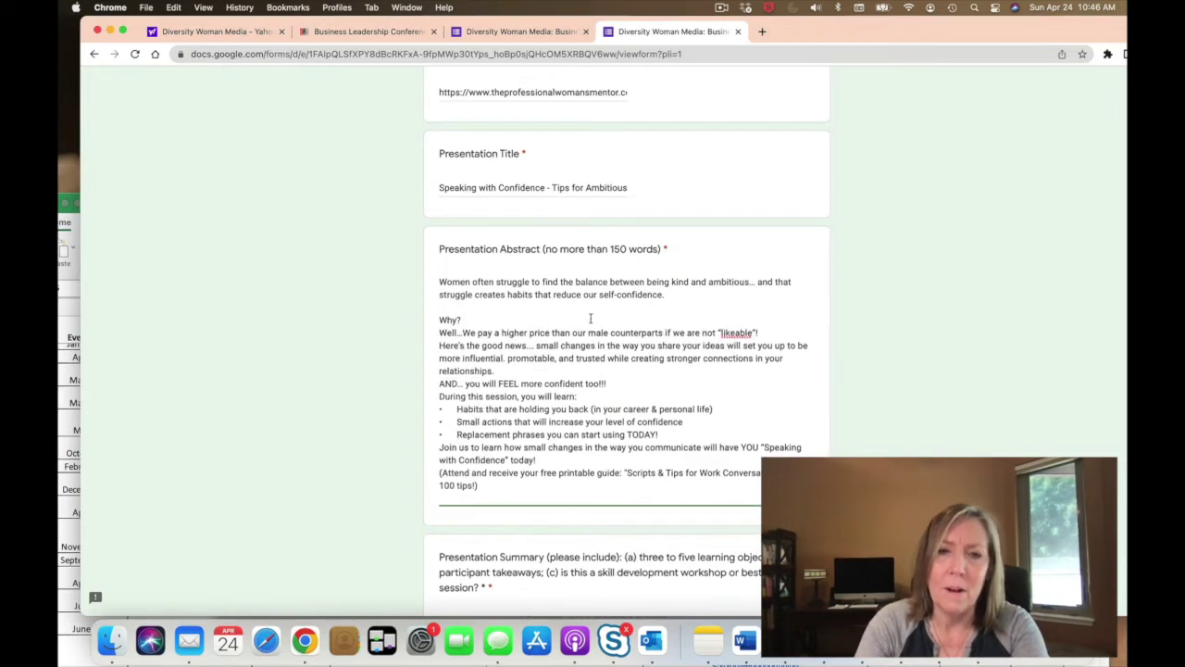
{"action": "left_click", "coordinate": [519, 320]}
{"action": "key", "text": "Return"}
{"action": "left_click", "coordinate": [514, 384]}
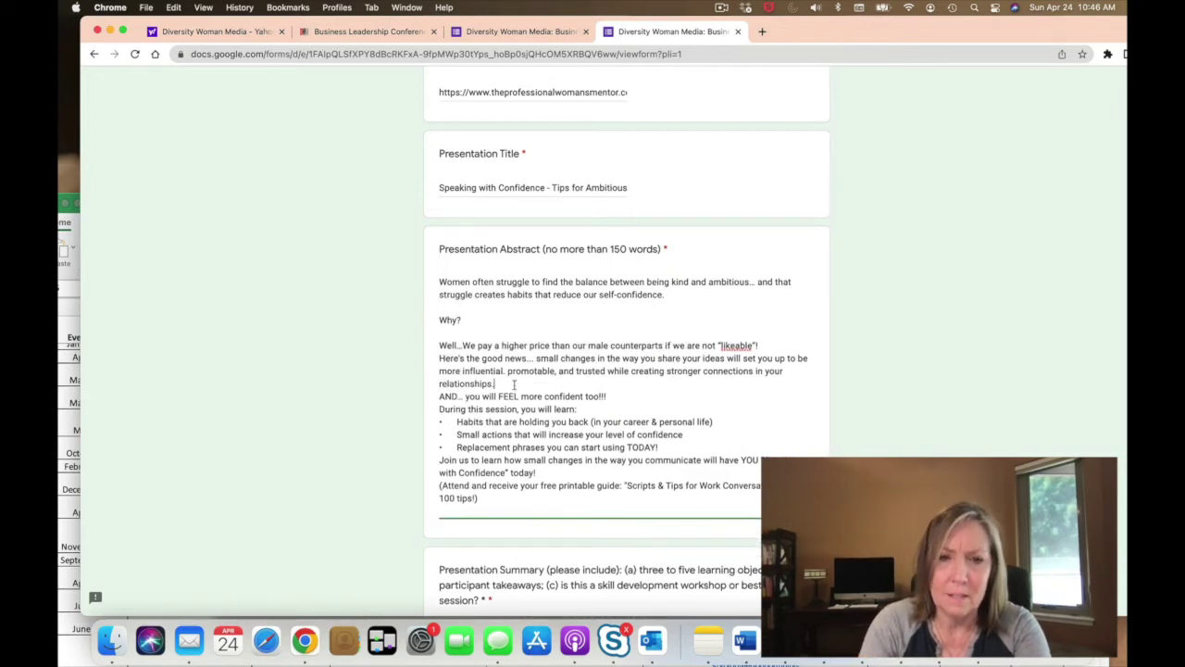
{"action": "key", "text": "Return"}
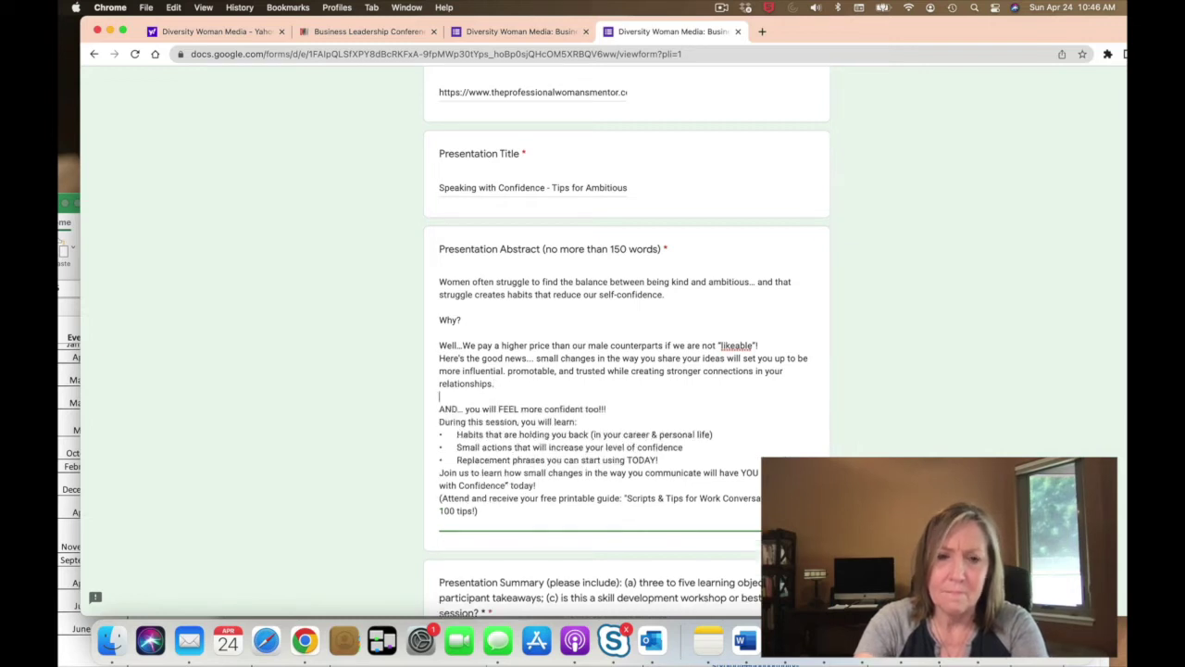
{"action": "scroll", "coordinate": [627, 342], "scroll_direction": "down", "scroll_amount": 1}
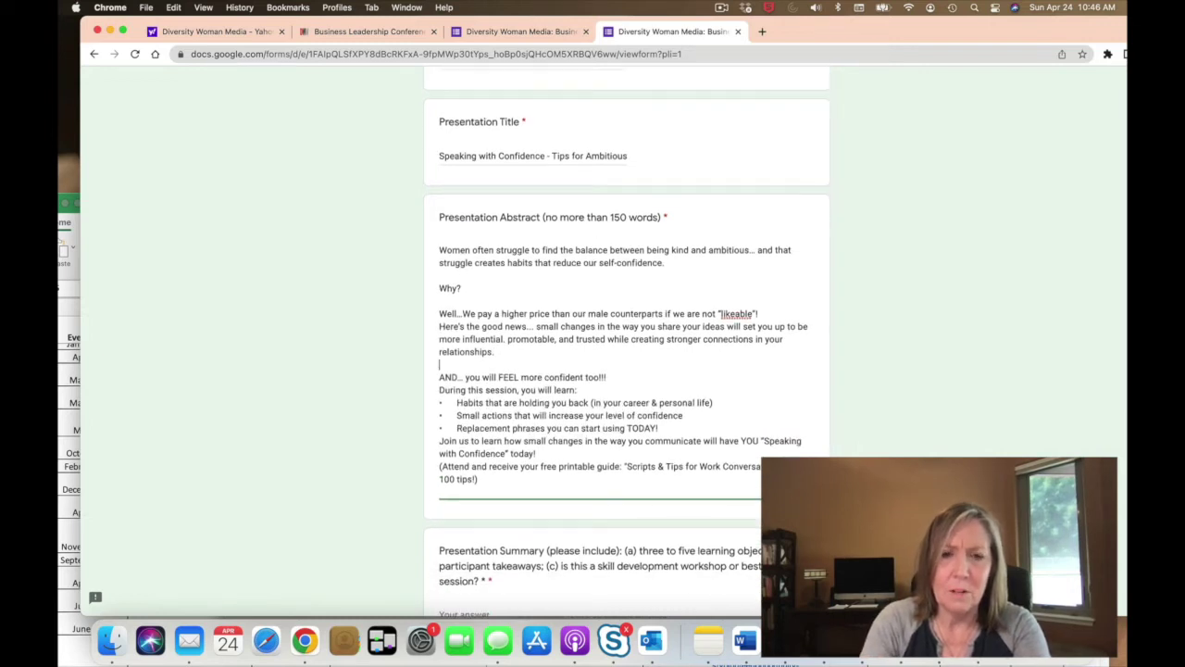
{"action": "left_click", "coordinate": [615, 382]}
{"action": "key", "text": "Return"}
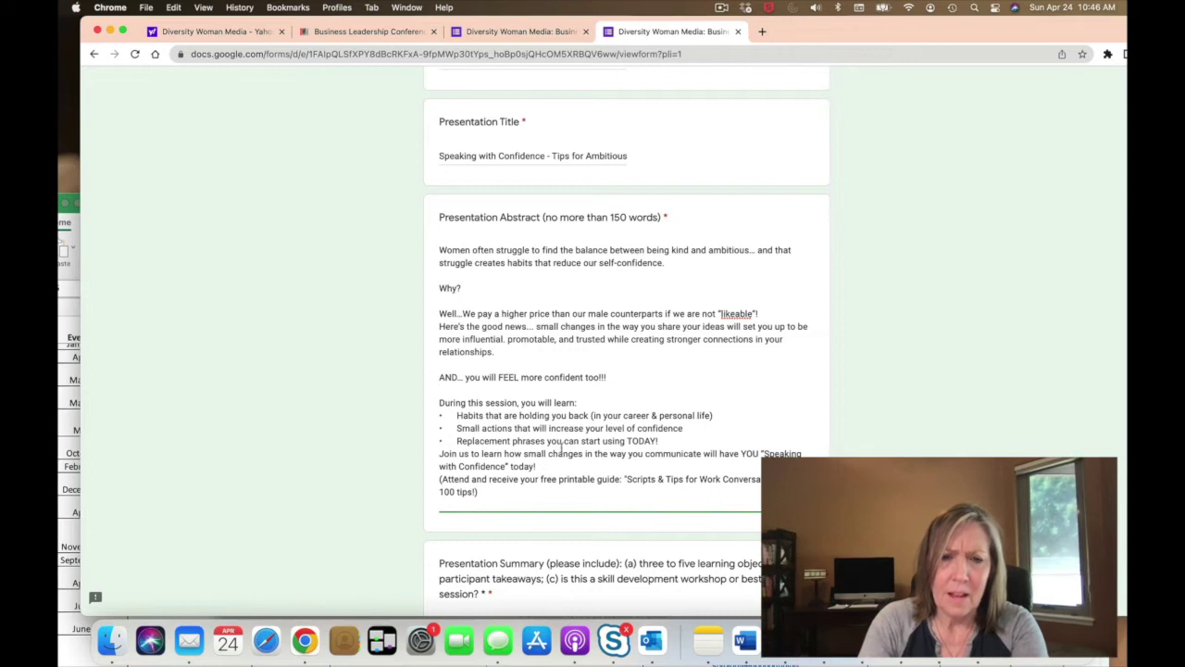
{"action": "left_click", "coordinate": [701, 444]}
{"action": "key", "text": "Return"}
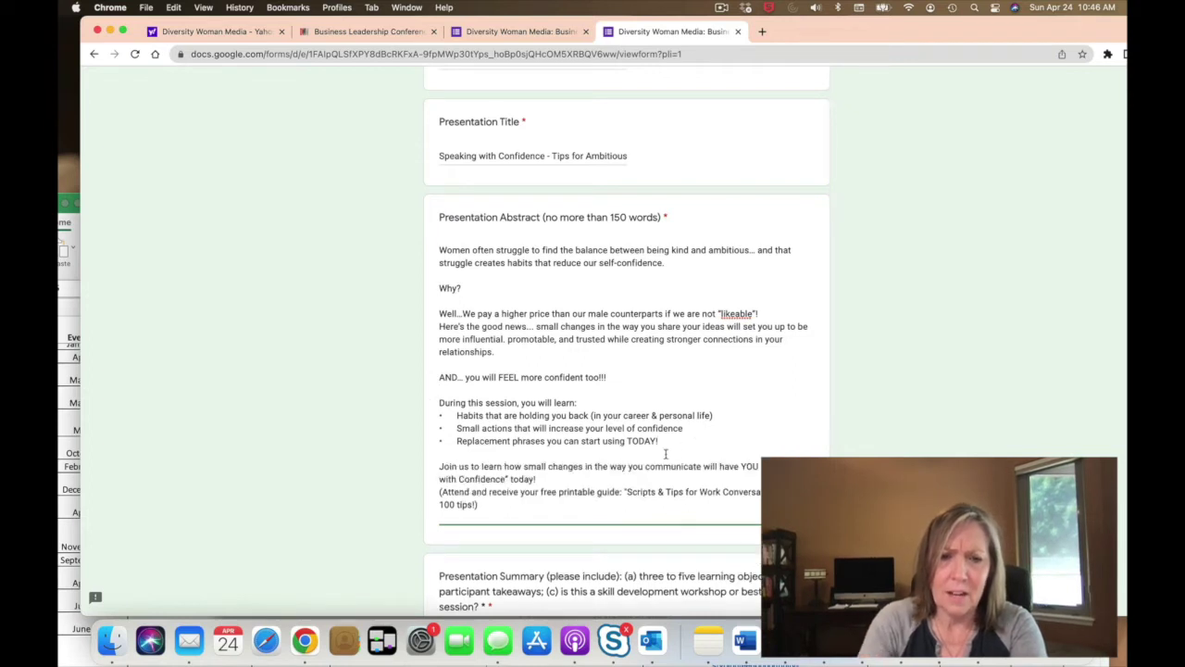
{"action": "left_click", "coordinate": [584, 481]}
{"action": "key", "text": "Return"}
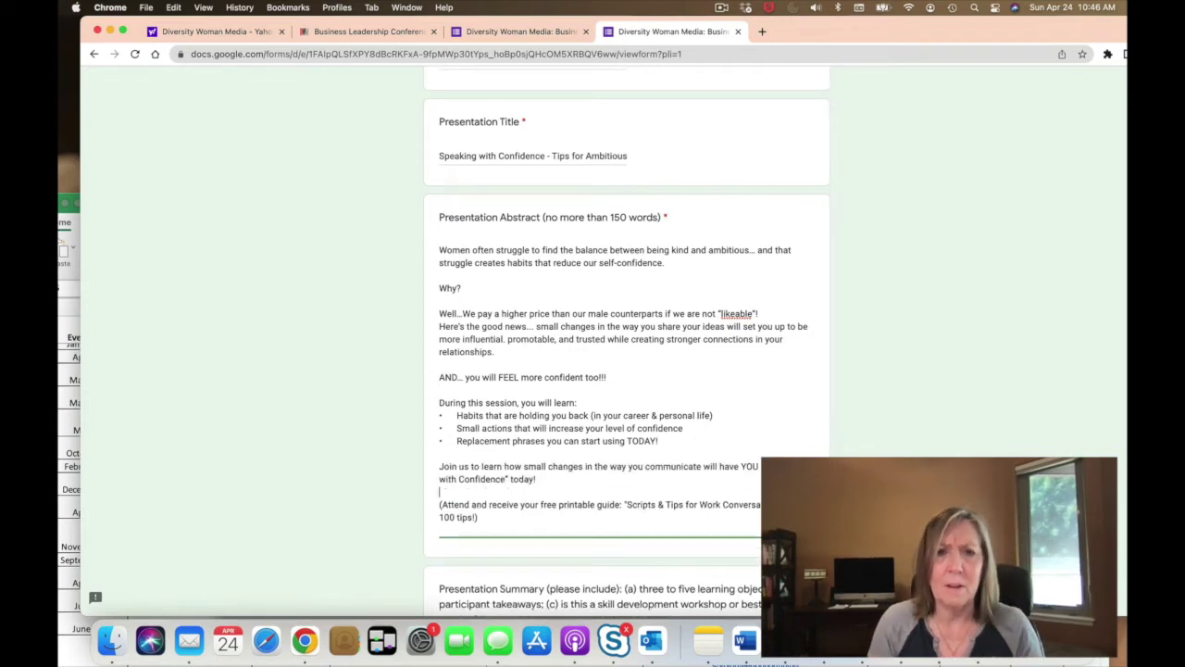
- Move the "During this session, you will learn:" line and its three bullets from the abstract to the Presentation Summary answer, removing the leftover blank line
{"action": "scroll", "coordinate": [625, 342], "scroll_direction": "down", "scroll_amount": 5}
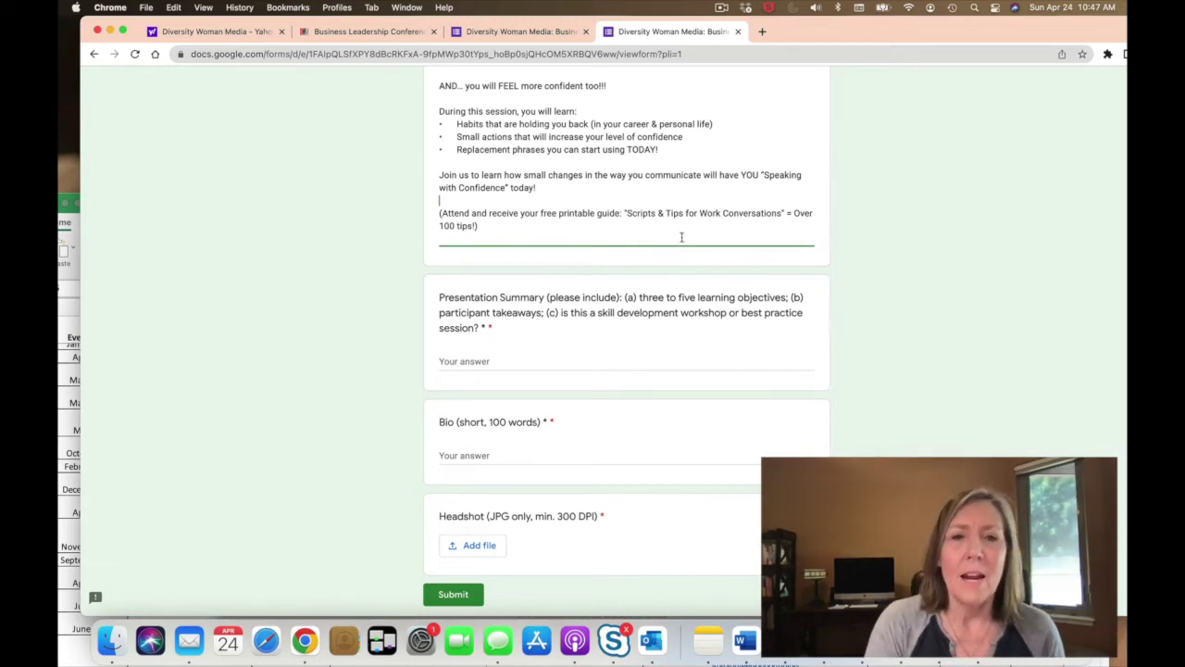
{"action": "scroll", "coordinate": [681, 237], "scroll_direction": "up", "scroll_amount": 2}
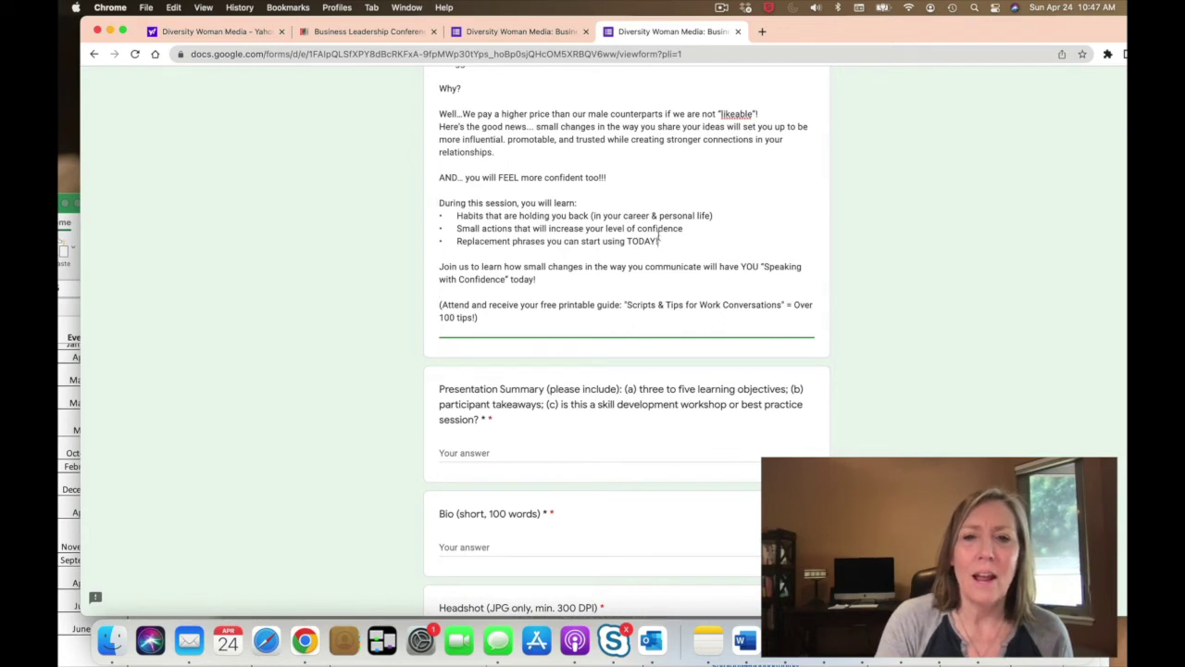
{"action": "left_click_drag", "start_coordinate": [659, 241], "coordinate": [415, 204]}
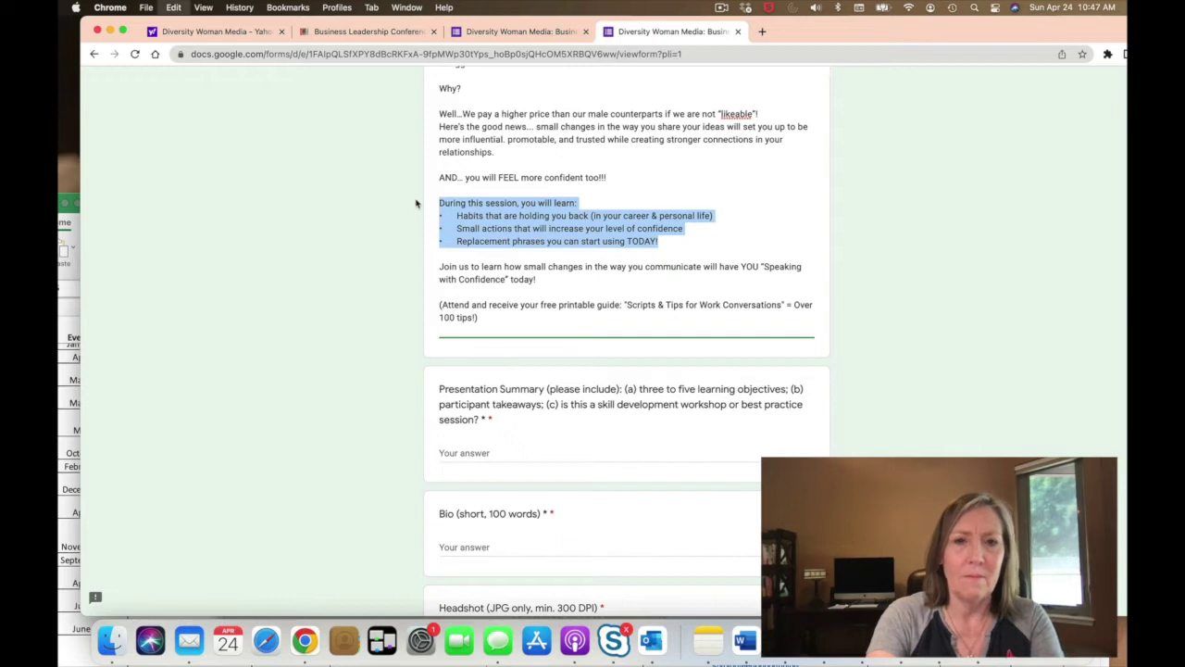
{"action": "key", "text": "BackSpace"}
{"action": "key", "text": "BackSpace"}
{"action": "key", "text": "BackSpace"}
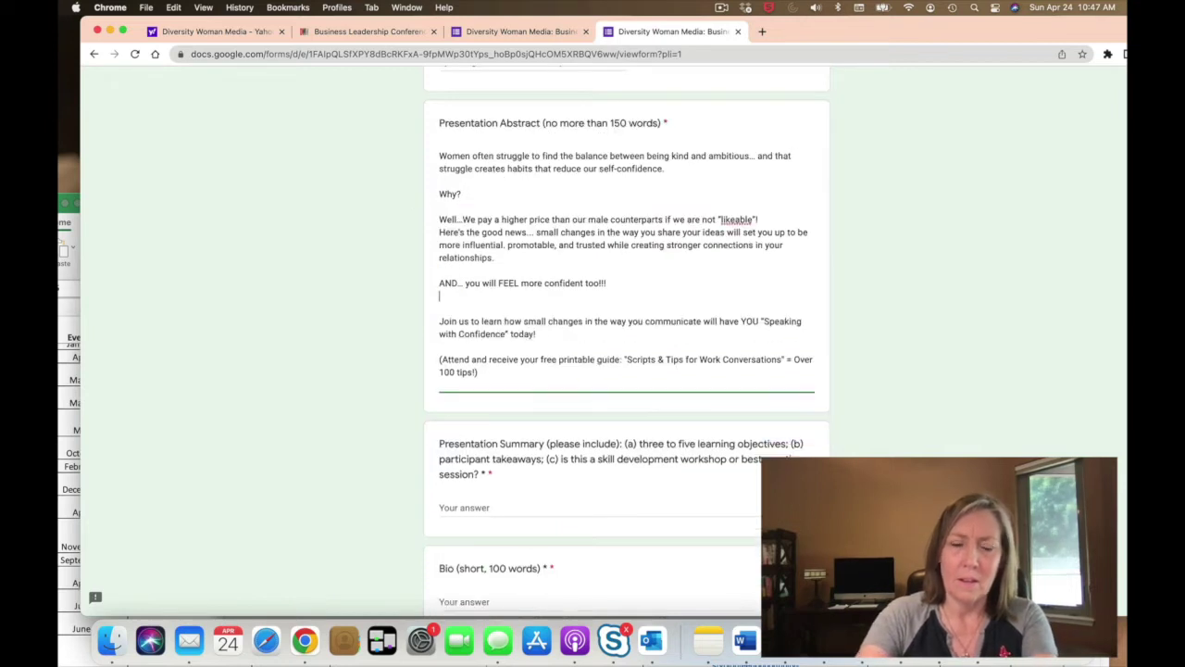
{"action": "left_click", "coordinate": [476, 495]}
{"action": "key", "text": "super+v"}
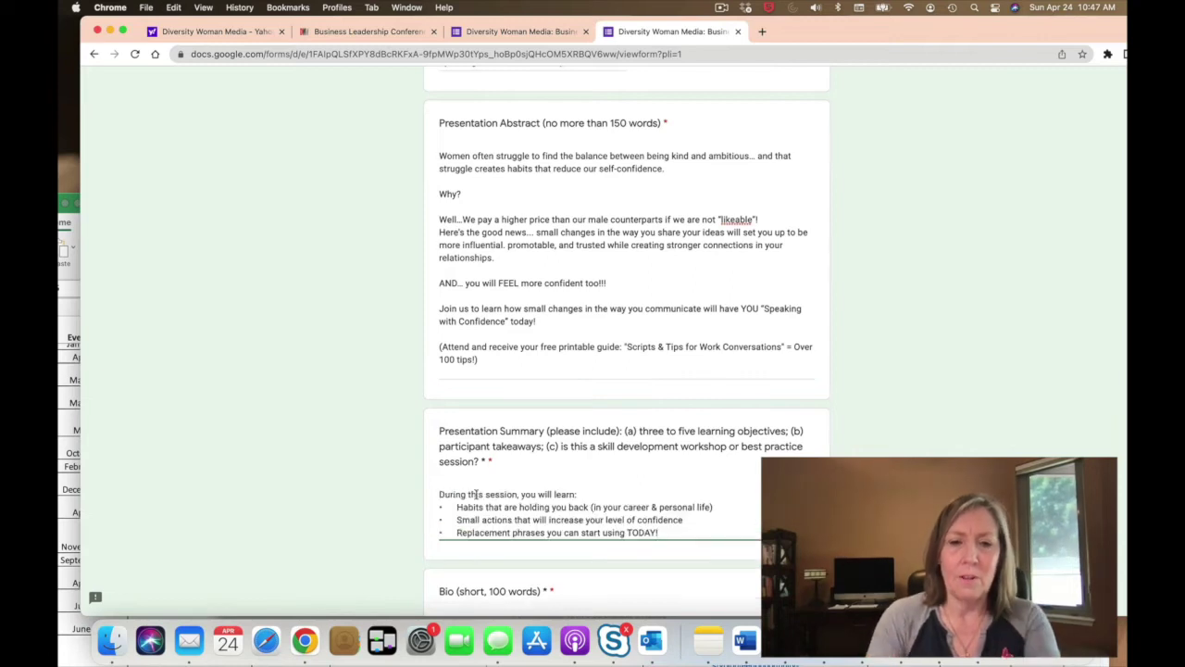
- Add "Note: This is a skill development workshop" below the bullets in the Presentation Summary answer, after a blank line
{"action": "key", "text": "Return"}
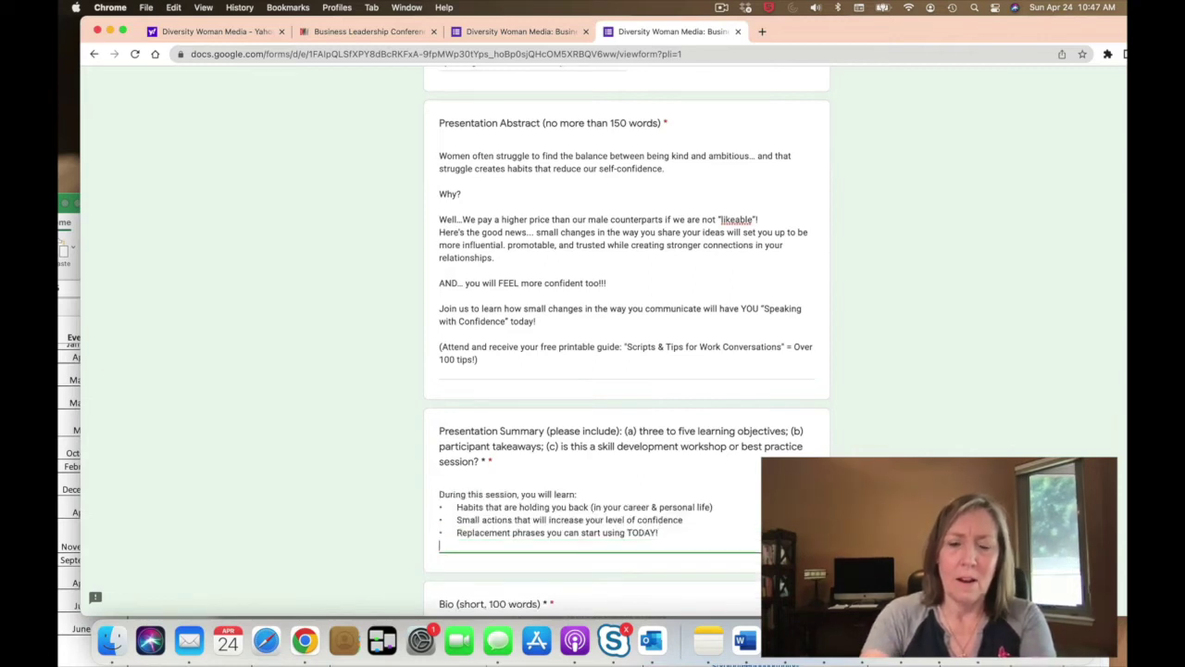
{"action": "key", "text": "Return"}
{"action": "type", "text": "Note: This is a skill development workshop"}
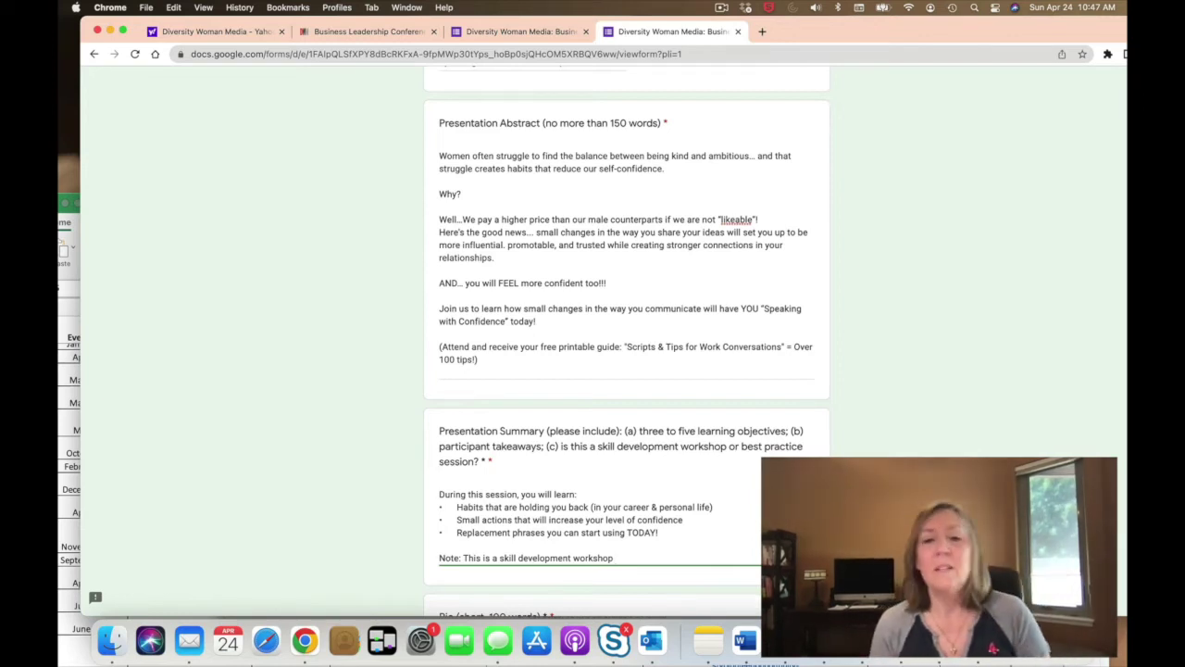
- Switch to Finder, browse the Bio Options folder in ! Biz Doc's !, and open the document "Dream Enabler Bio - 50 words"
{"action": "scroll", "coordinate": [627, 342], "scroll_direction": "down", "scroll_amount": 5}
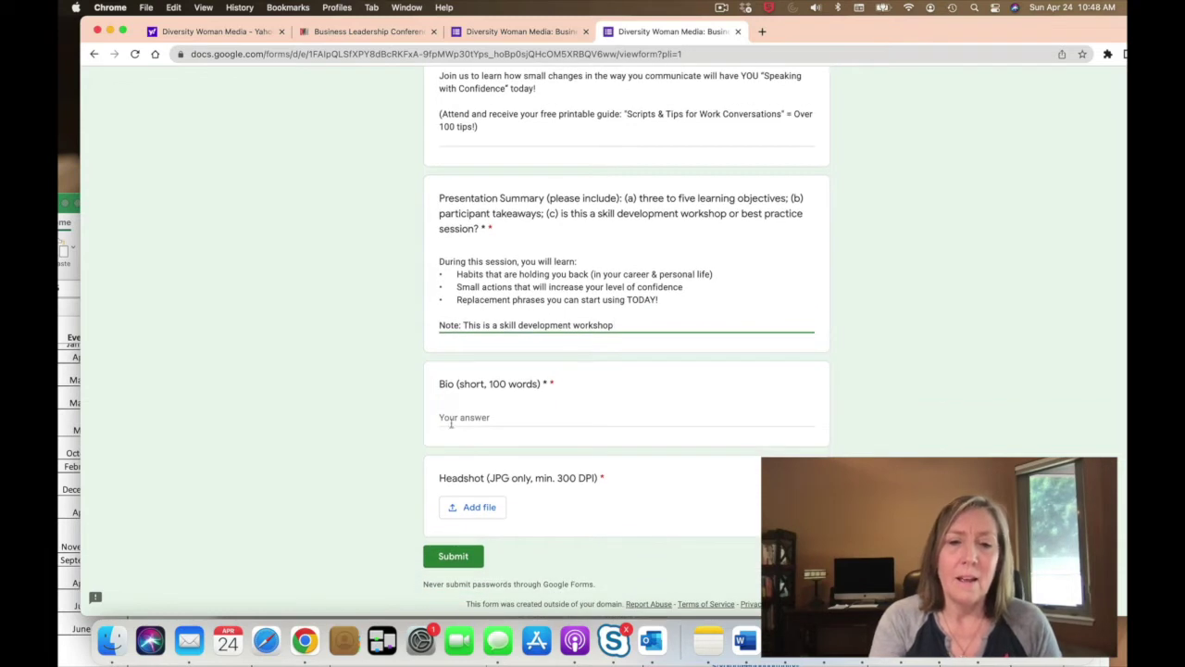
{"action": "left_click", "coordinate": [450, 422]}
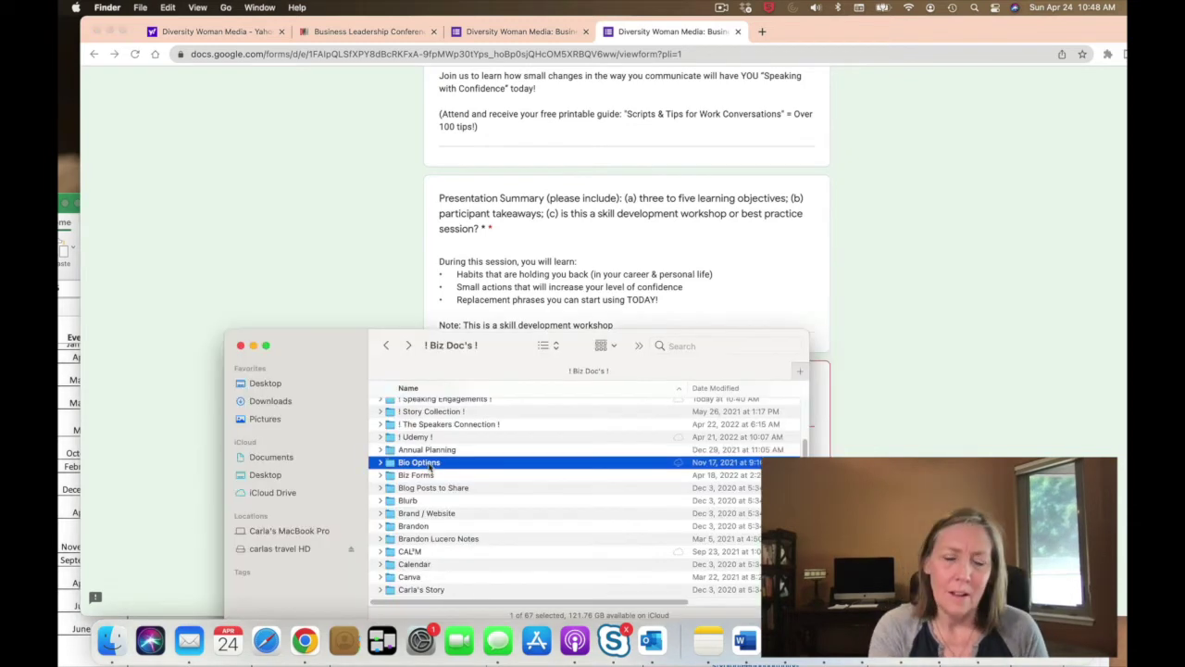
{"action": "left_click", "coordinate": [111, 640]}
{"action": "double_click", "coordinate": [429, 466]}
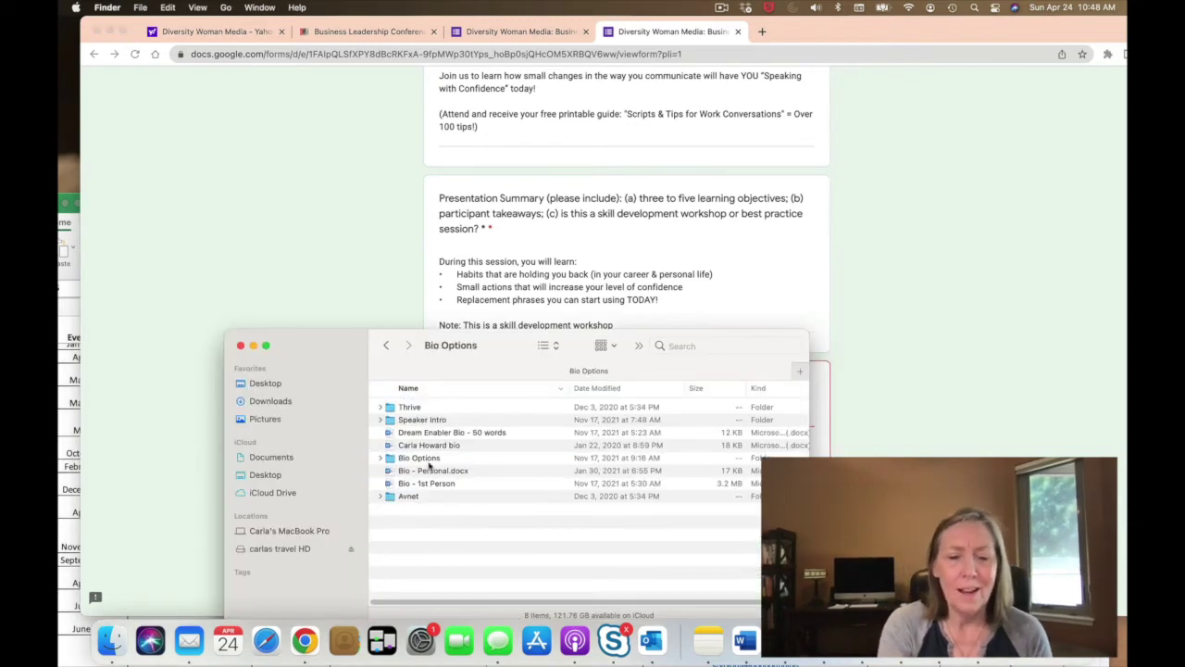
{"action": "left_click", "coordinate": [380, 457]}
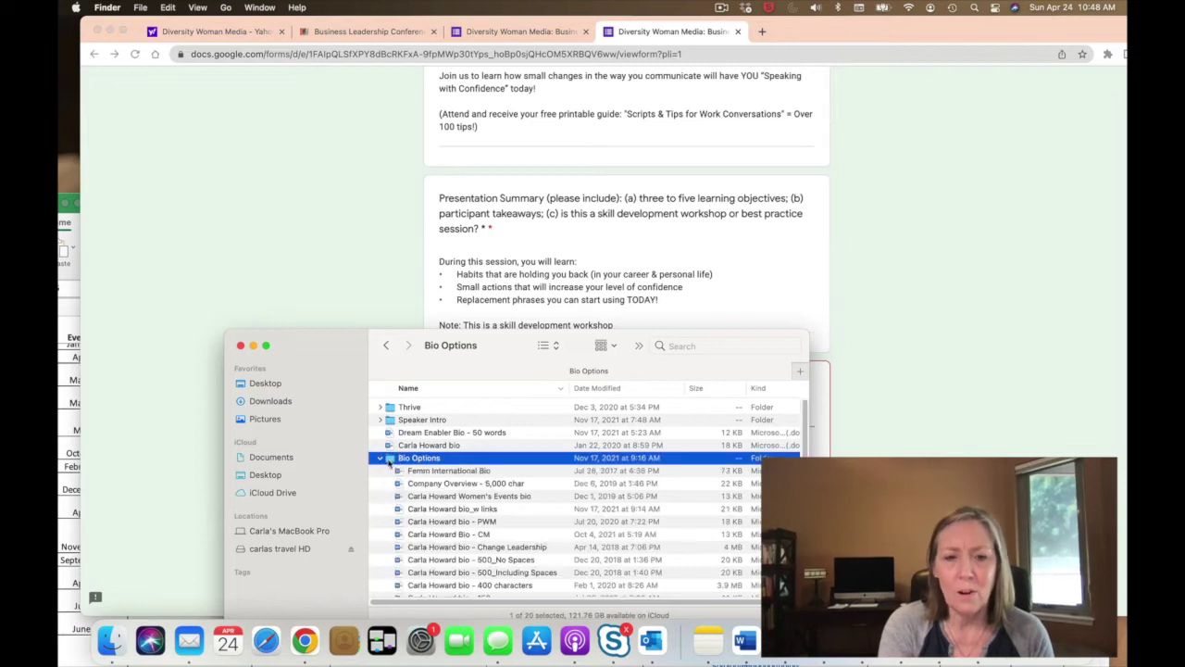
{"action": "scroll", "coordinate": [441, 546], "scroll_direction": "down", "scroll_amount": 5}
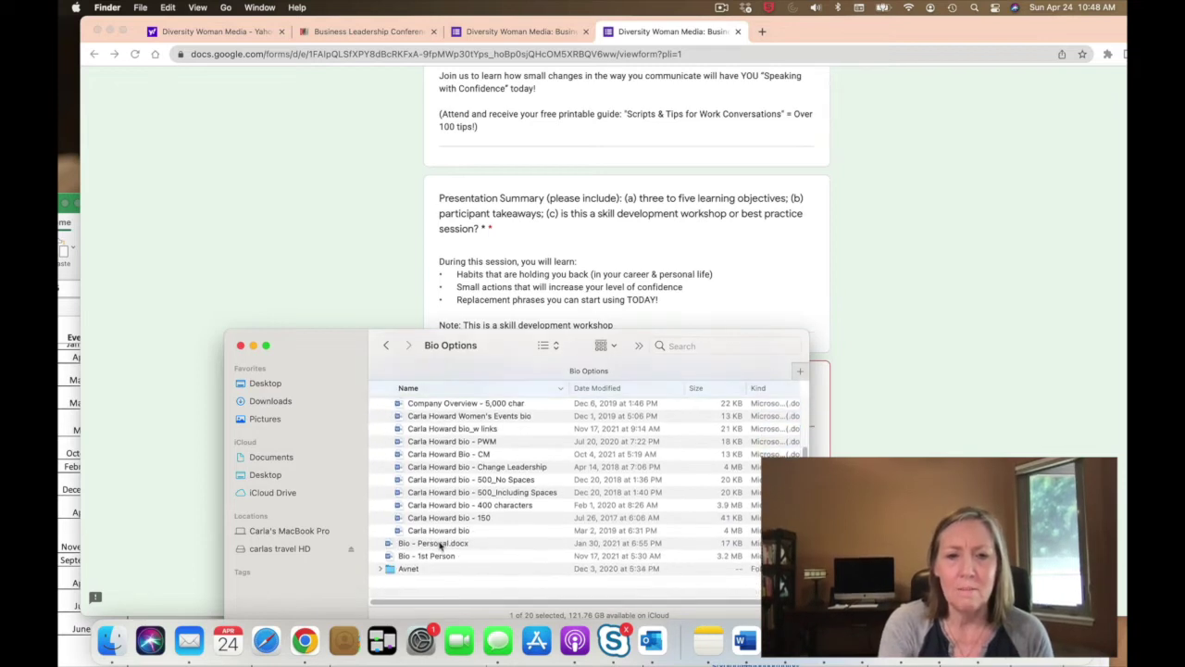
{"action": "scroll", "coordinate": [435, 543], "scroll_direction": "up", "scroll_amount": 4}
{"action": "left_click", "coordinate": [380, 447]}
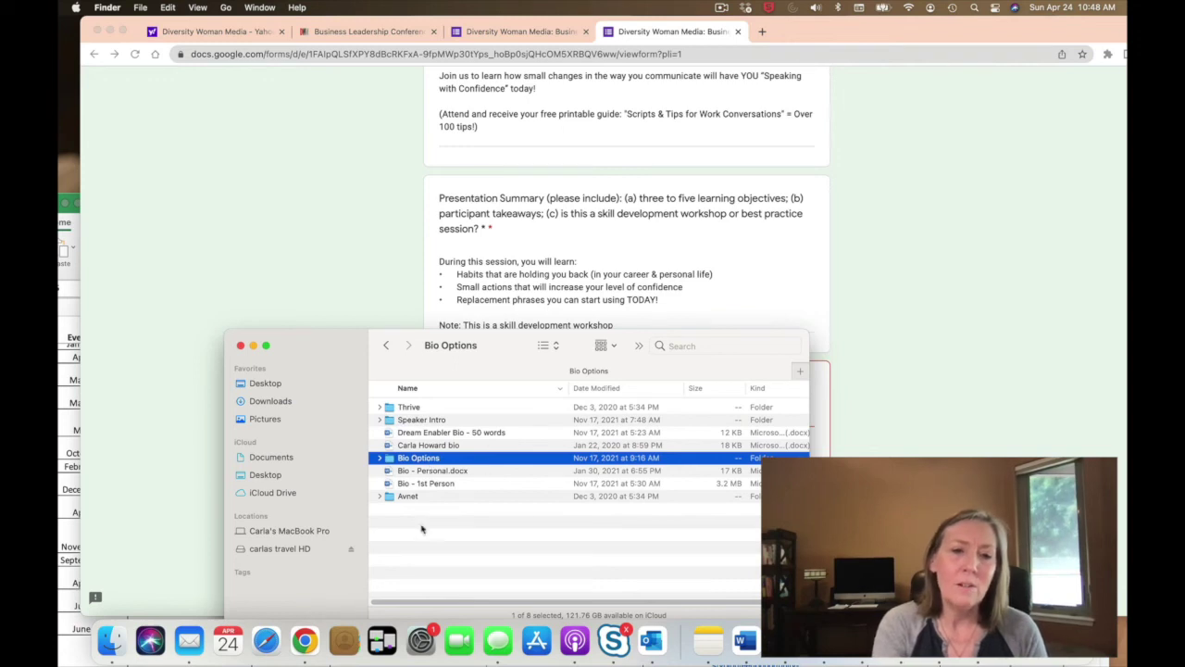
{"action": "double_click", "coordinate": [430, 432]}
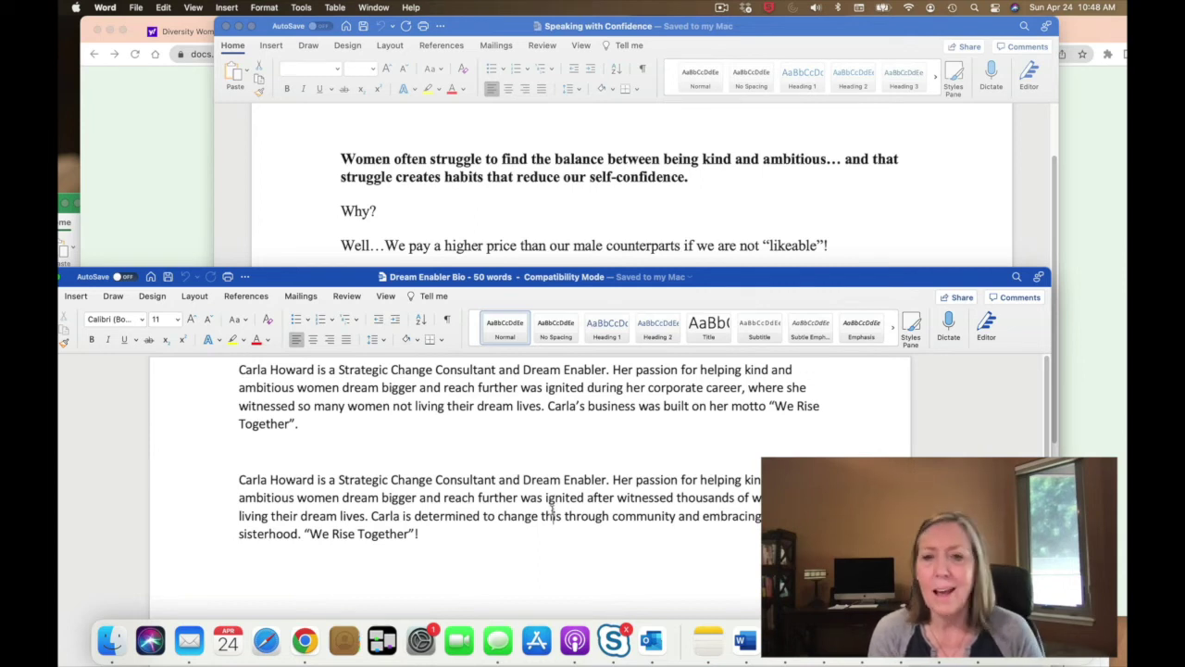
- Copy the second bio paragraph, ending in "We Rise Together"!, from the Word document into the form's Bio answer
{"action": "left_click_drag", "start_coordinate": [426, 544], "coordinate": [254, 483]}
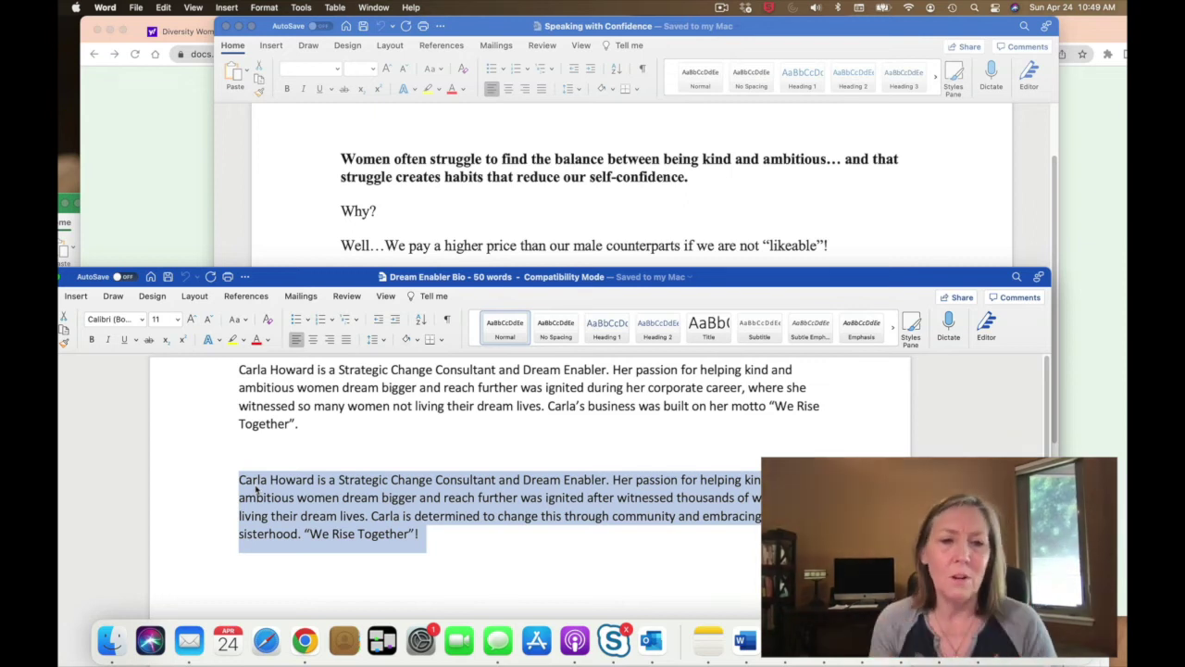
{"action": "left_click", "coordinate": [506, 496]}
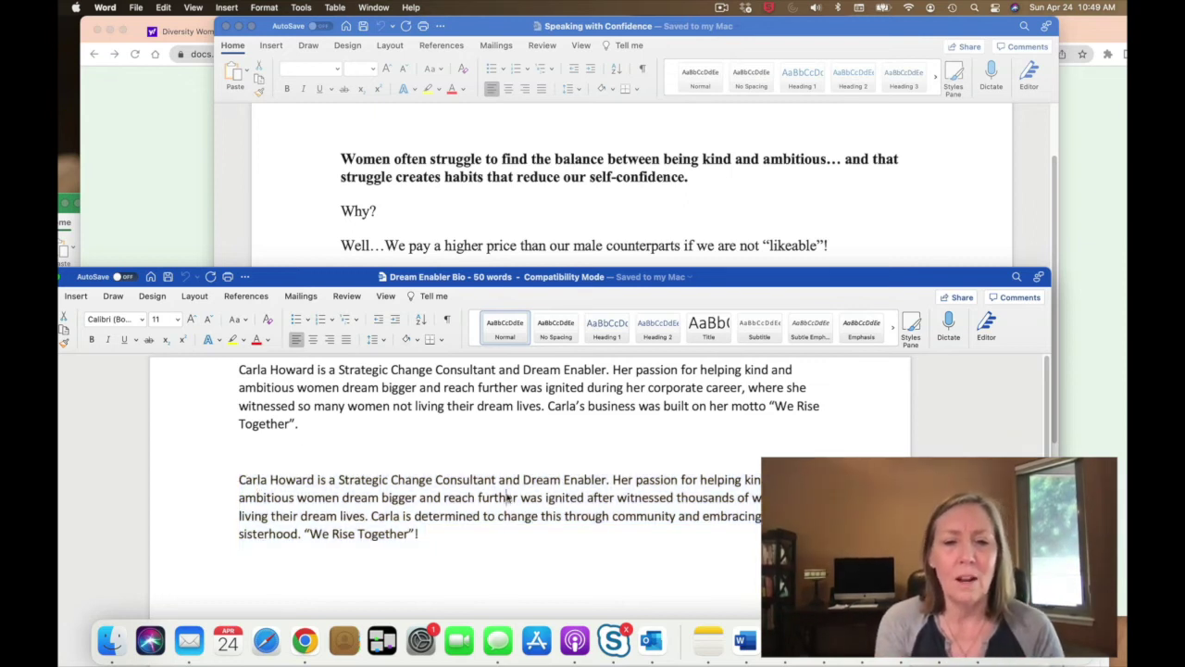
{"action": "left_click", "coordinate": [139, 135]}
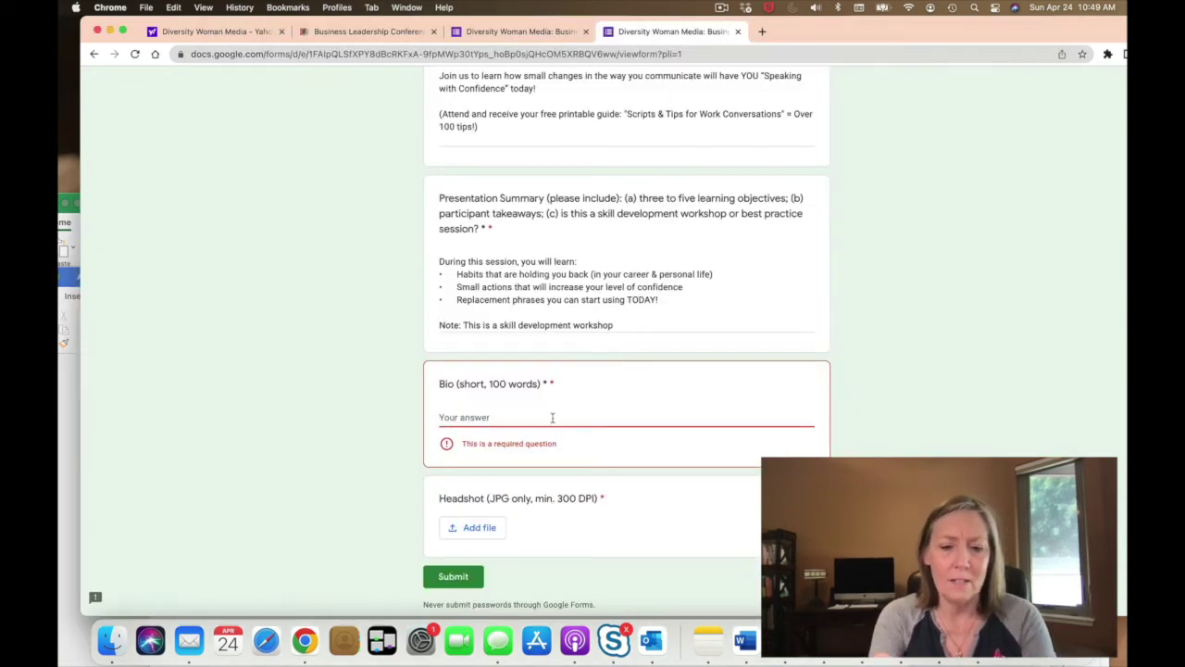
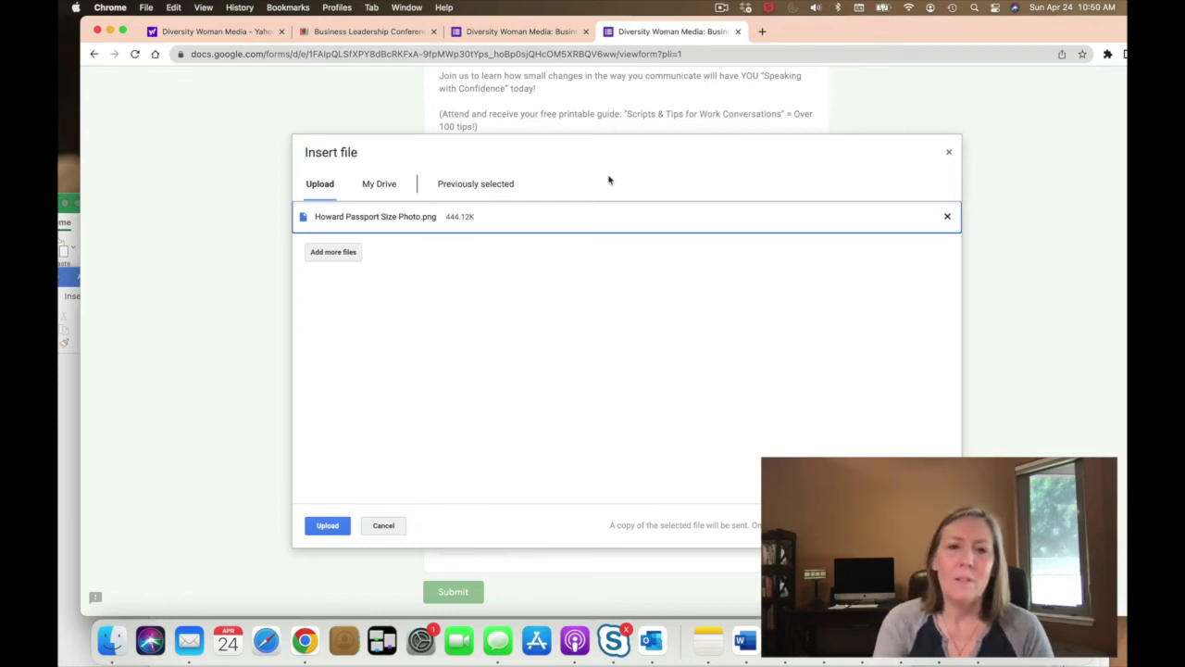
- Upload the passport size photo PNG as the Headshot and submit the speaker form
{"action": "left_click", "coordinate": [326, 525]}
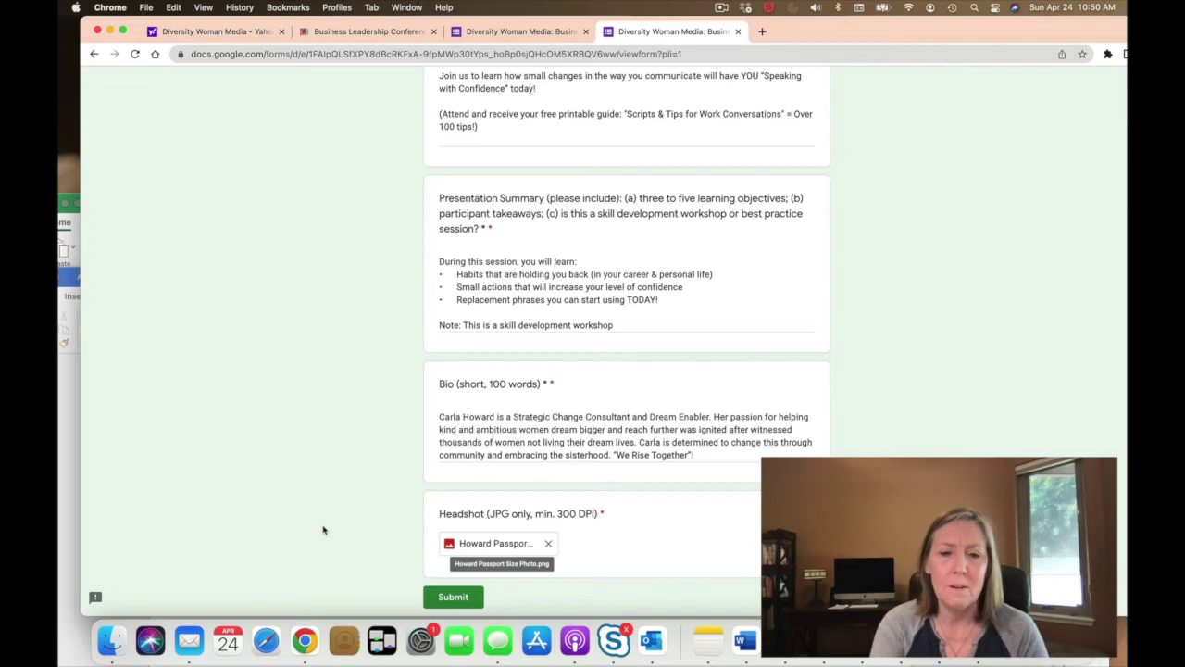
{"action": "scroll", "coordinate": [323, 530], "scroll_direction": "down", "scroll_amount": 2}
{"action": "left_click", "coordinate": [448, 514]}
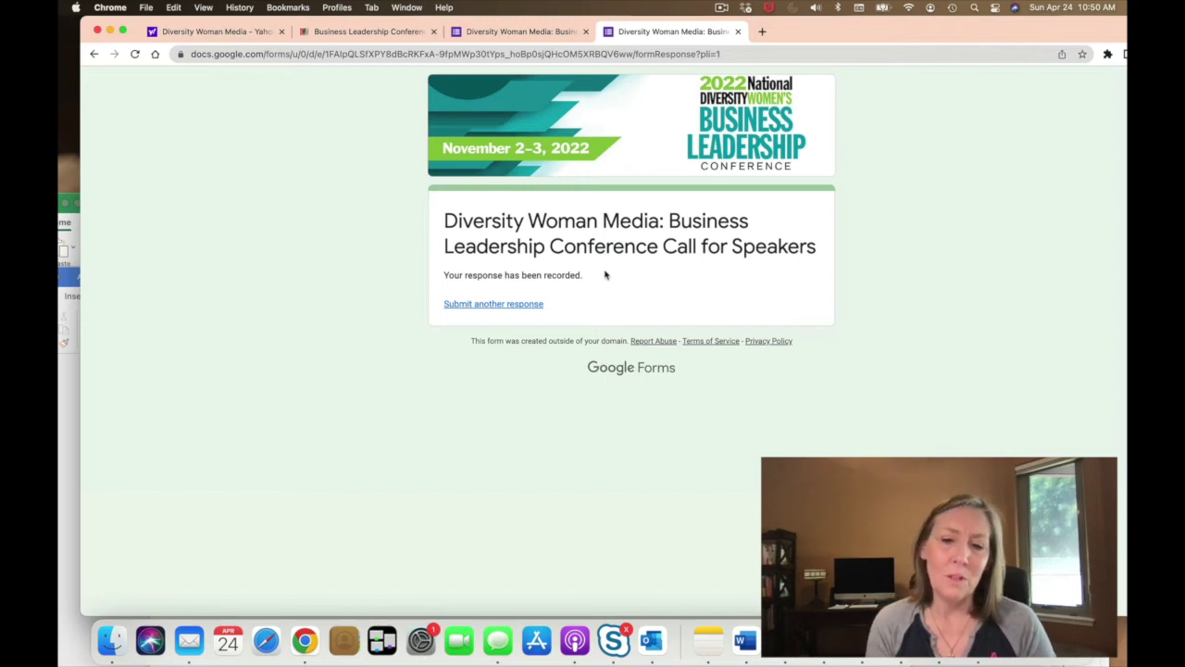
- In the 3 March 2022 - Speaking Opportunities workbook, record submission date 4/24/22 and talk title "Speaking with Confidence" for the Diversity Women Media conference
{"action": "left_click", "coordinate": [782, 638]}
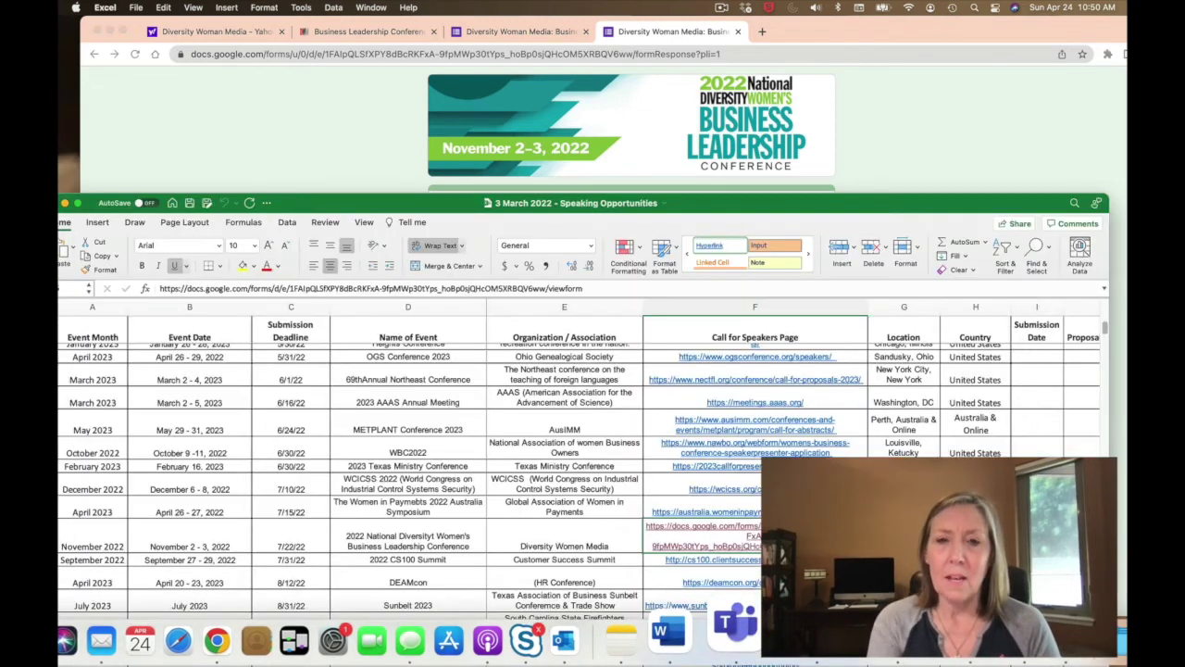
{"action": "left_click", "coordinate": [550, 541]}
{"action": "left_click_drag", "start_coordinate": [820, 198], "coordinate": [603, 157]}
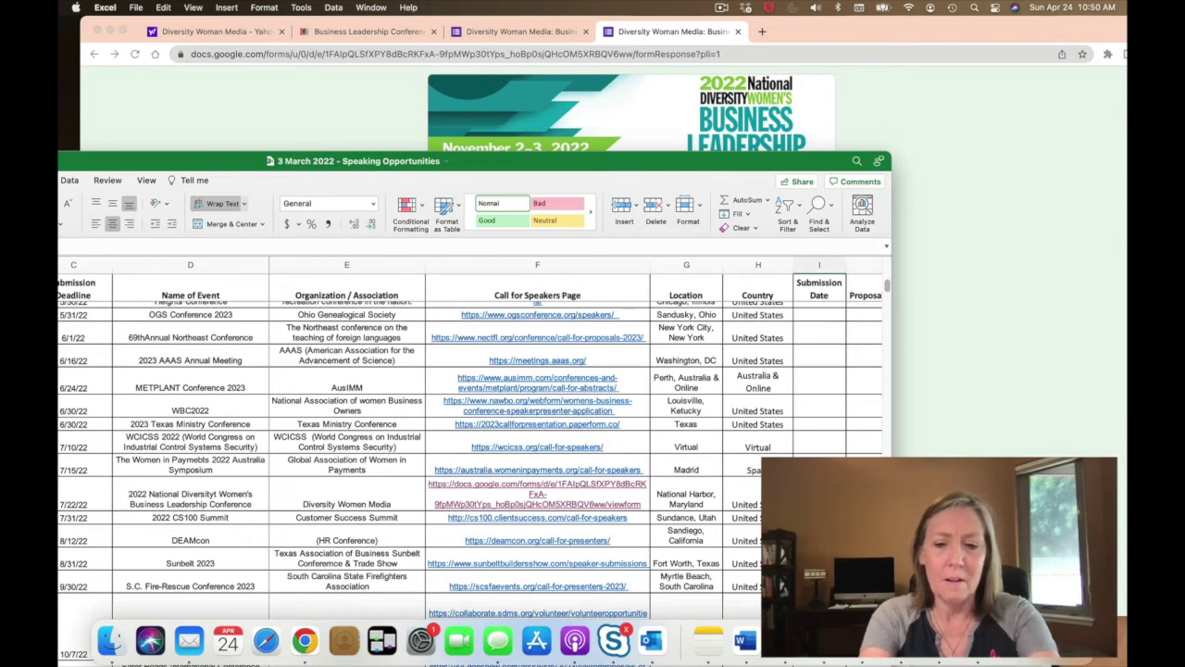
{"action": "scroll", "coordinate": [555, 445], "scroll_direction": "right", "scroll_amount": 2}
{"action": "left_click", "coordinate": [718, 500]}
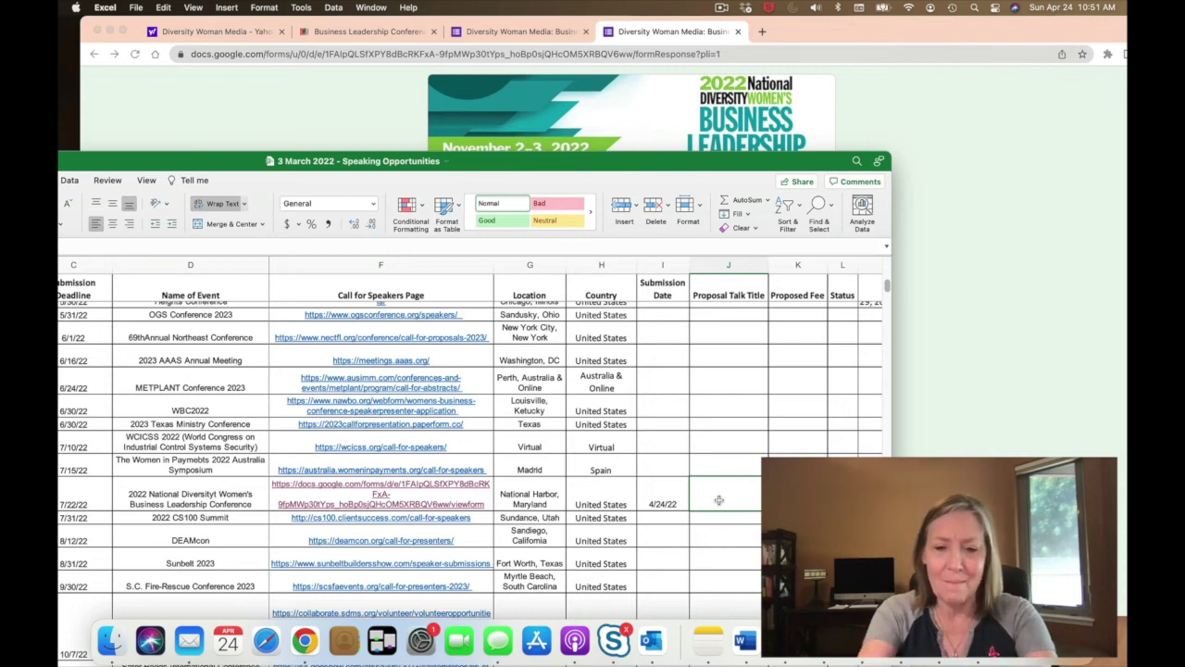
{"action": "type", "text": "Speaking with Confidence"}
{"action": "key", "text": "Tab"}
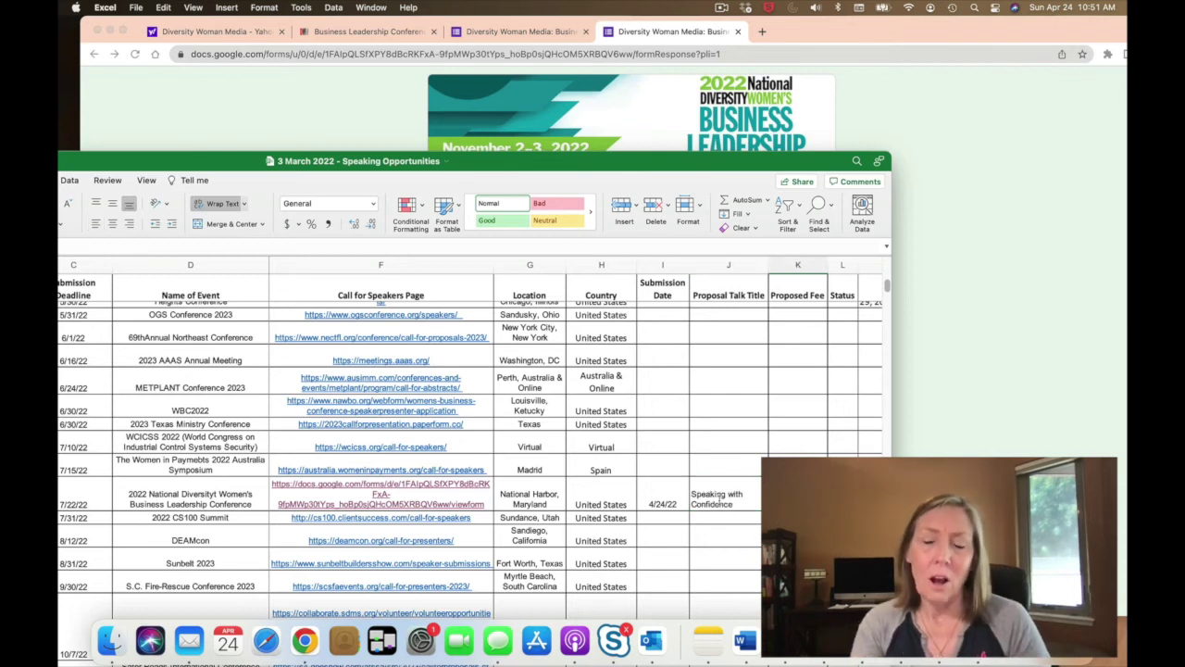
{"action": "key", "text": "Tab"}
{"action": "key", "text": "Tab"}
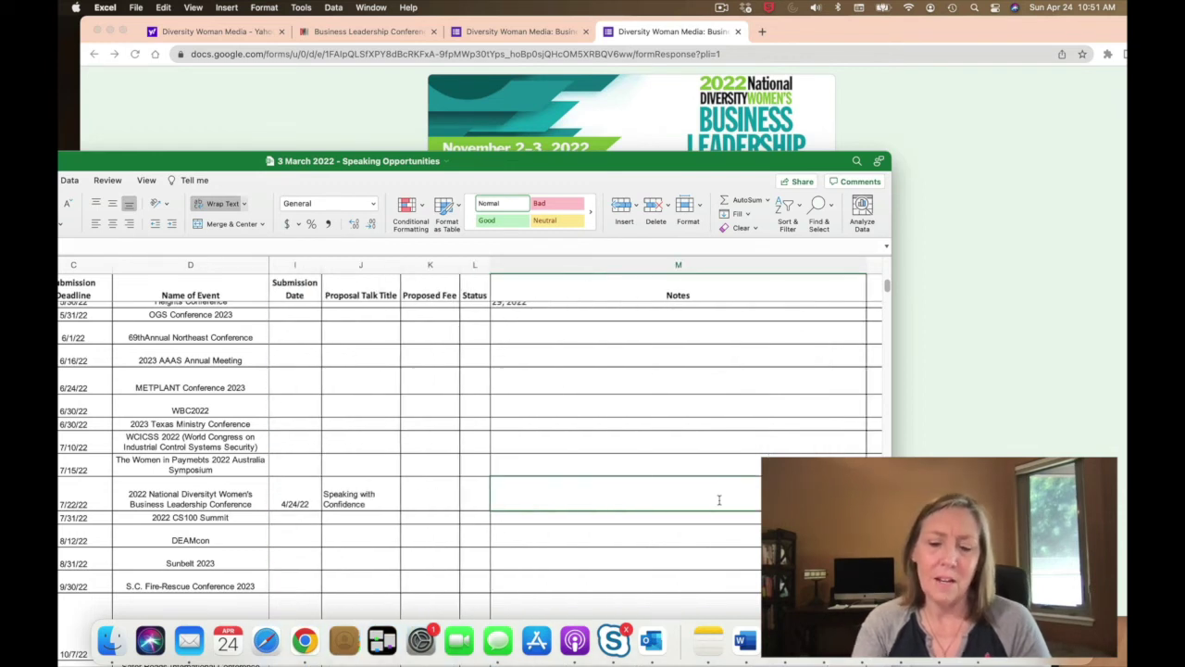
- Highlight the entire Diversity Women Media conference row with a fill color
{"action": "scroll", "coordinate": [718, 500], "scroll_direction": "left", "scroll_amount": 10}
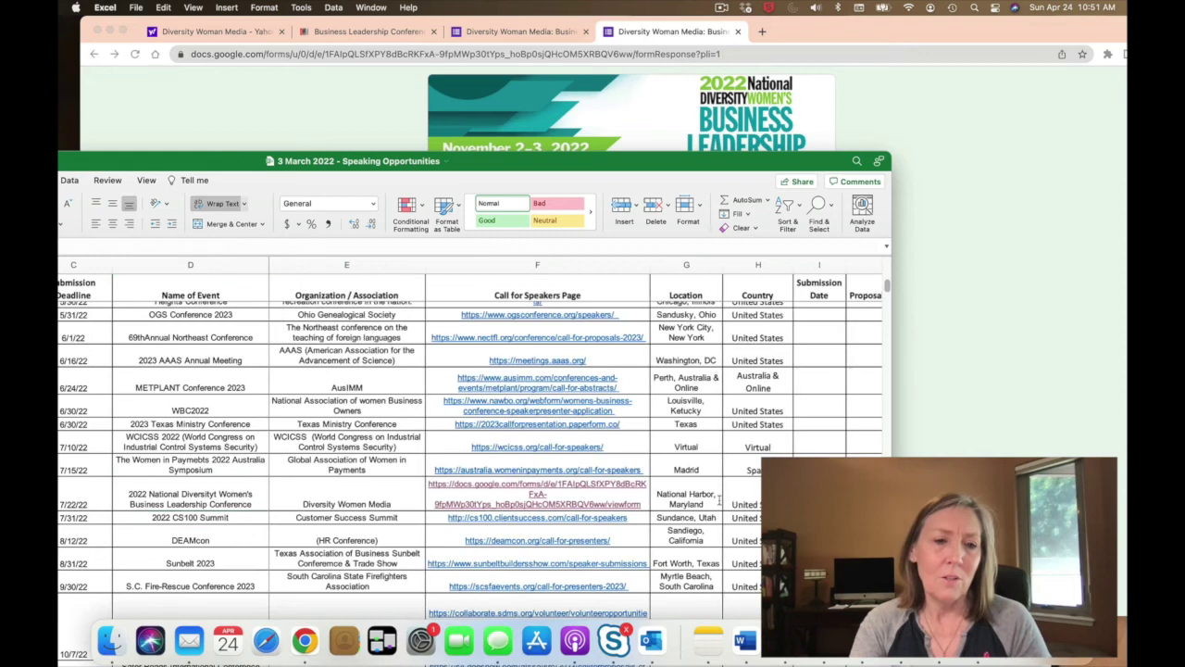
{"action": "double_click", "coordinate": [701, 159]}
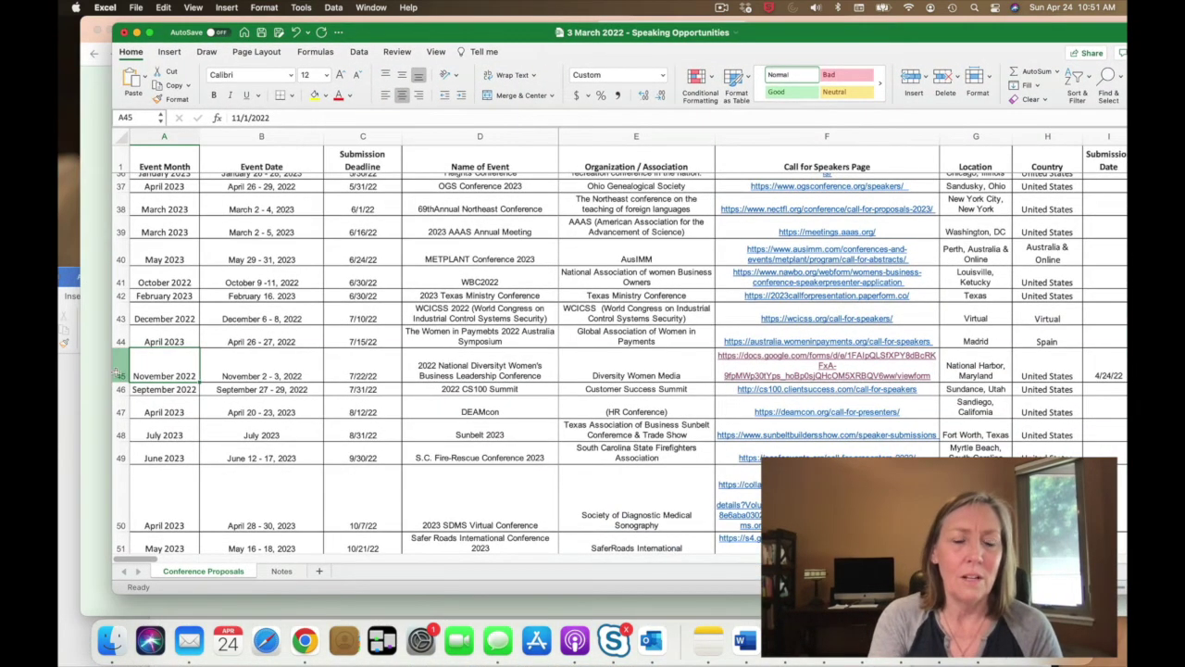
{"action": "left_click", "coordinate": [117, 371]}
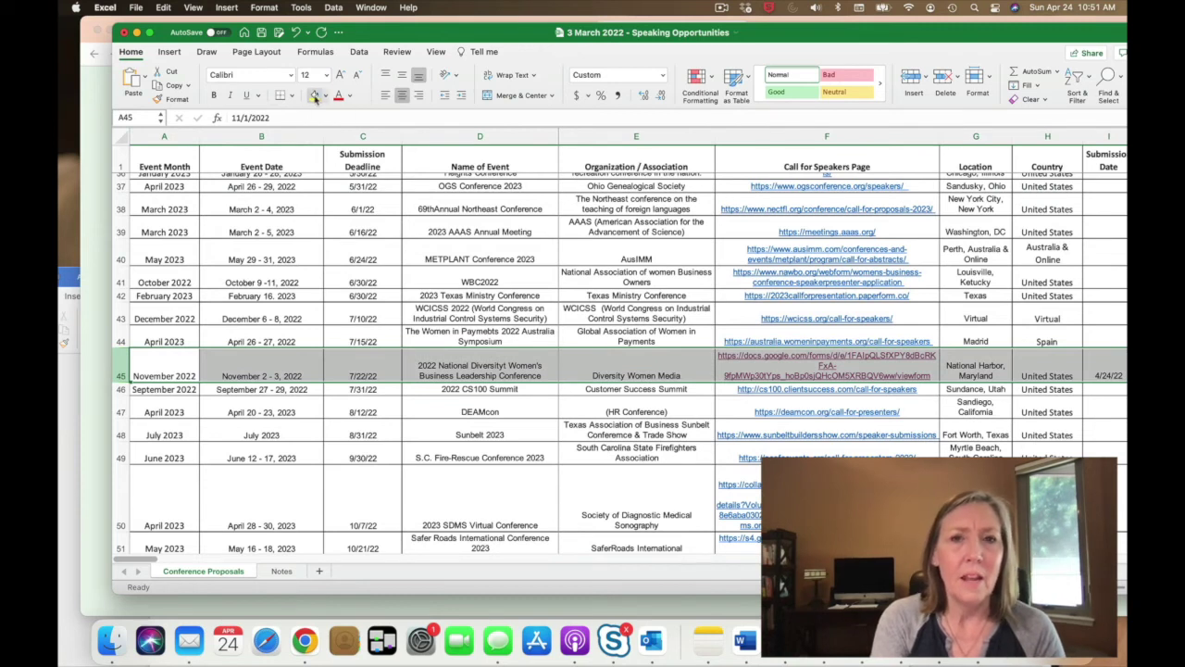
{"action": "left_click", "coordinate": [315, 97]}
{"action": "left_click", "coordinate": [171, 340]}
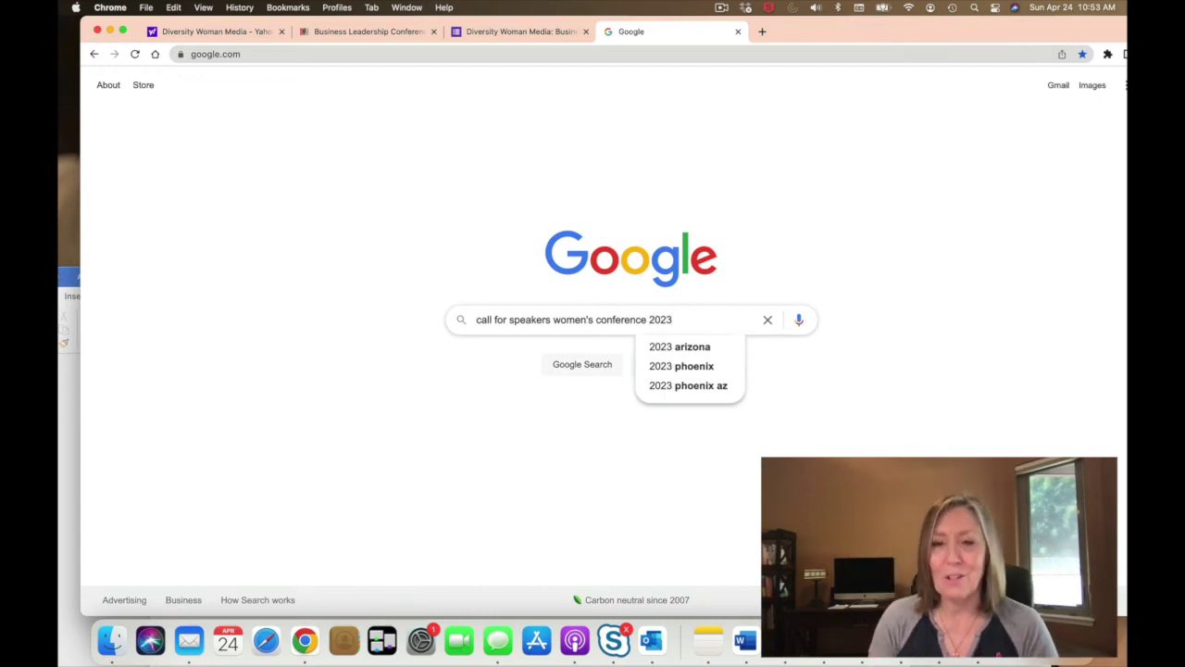
- Search Google for "call for speakers women's conference 2023" and look through the results for speaking opportunities
{"action": "key", "text": "Return"}
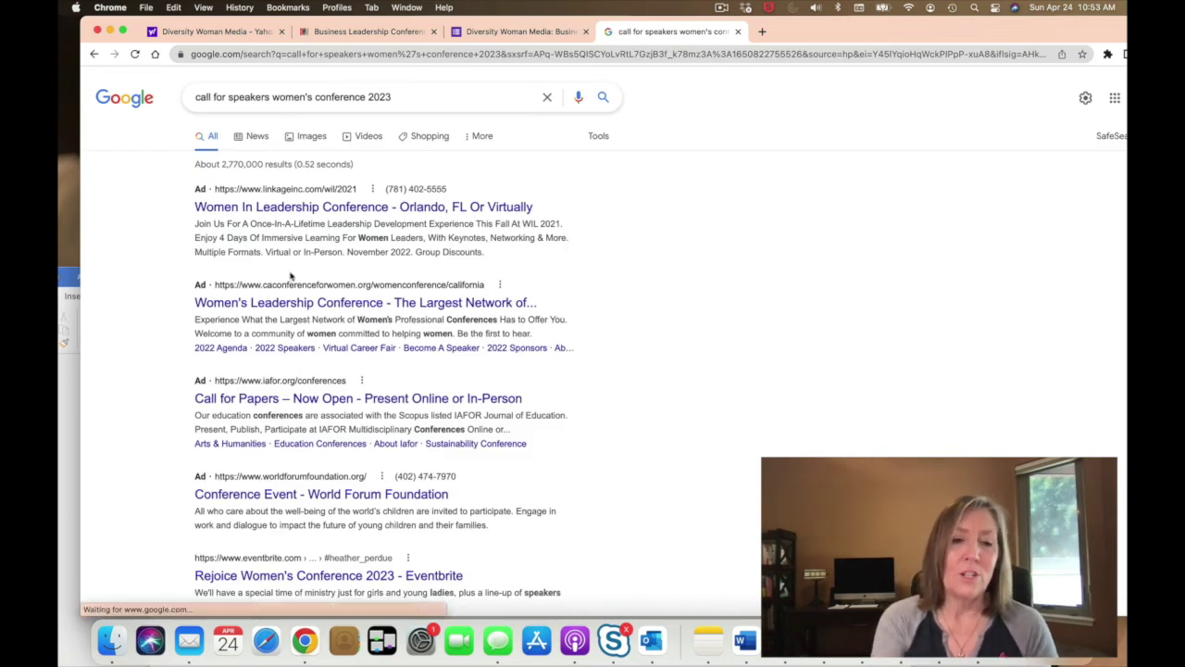
{"action": "scroll", "coordinate": [243, 310], "scroll_direction": "down", "scroll_amount": 5}
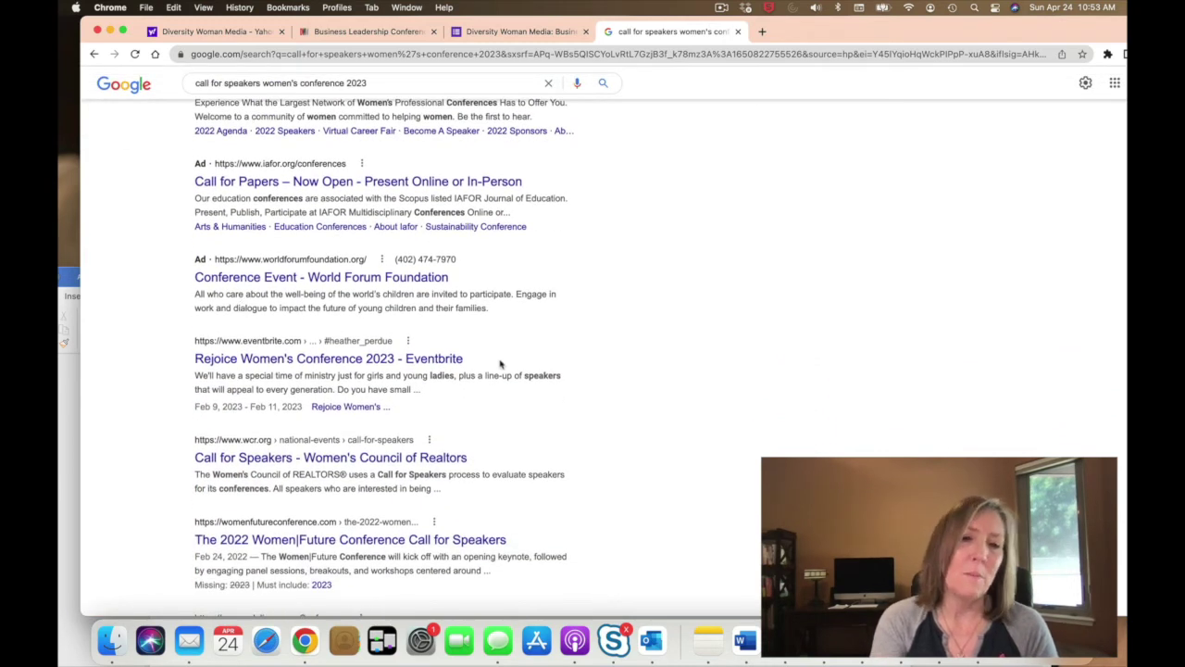
{"action": "scroll", "coordinate": [501, 365], "scroll_direction": "down", "scroll_amount": 1}
{"action": "scroll", "coordinate": [501, 365], "scroll_direction": "down", "scroll_amount": 3}
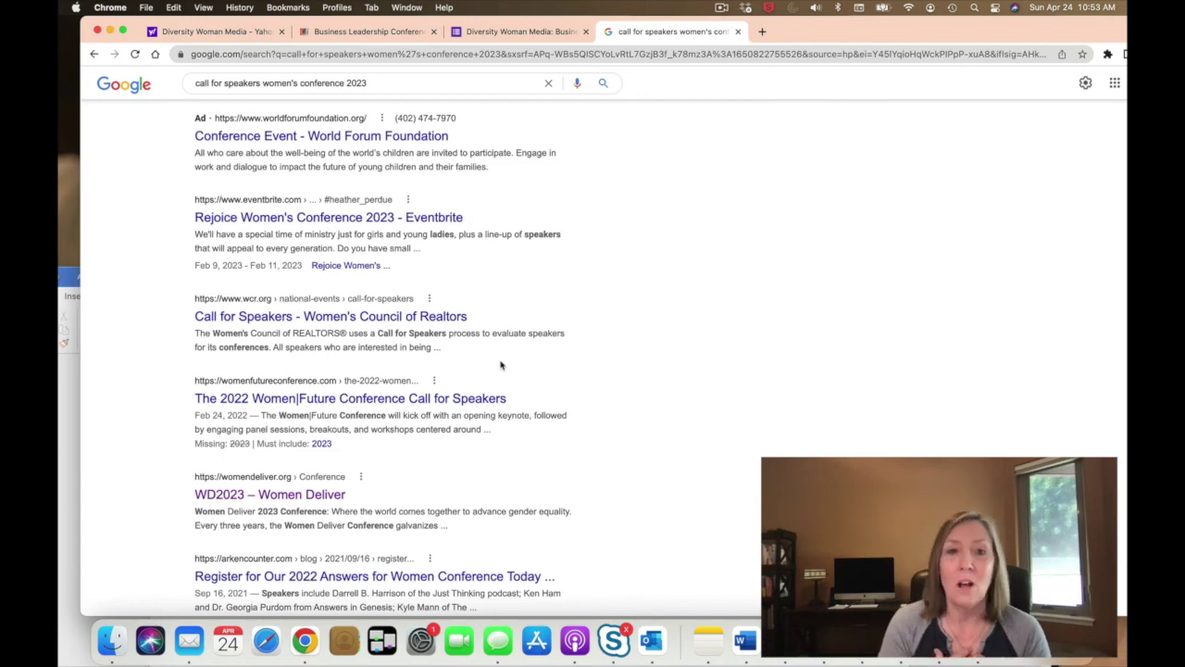
{"action": "scroll", "coordinate": [501, 365], "scroll_direction": "down", "scroll_amount": 2}
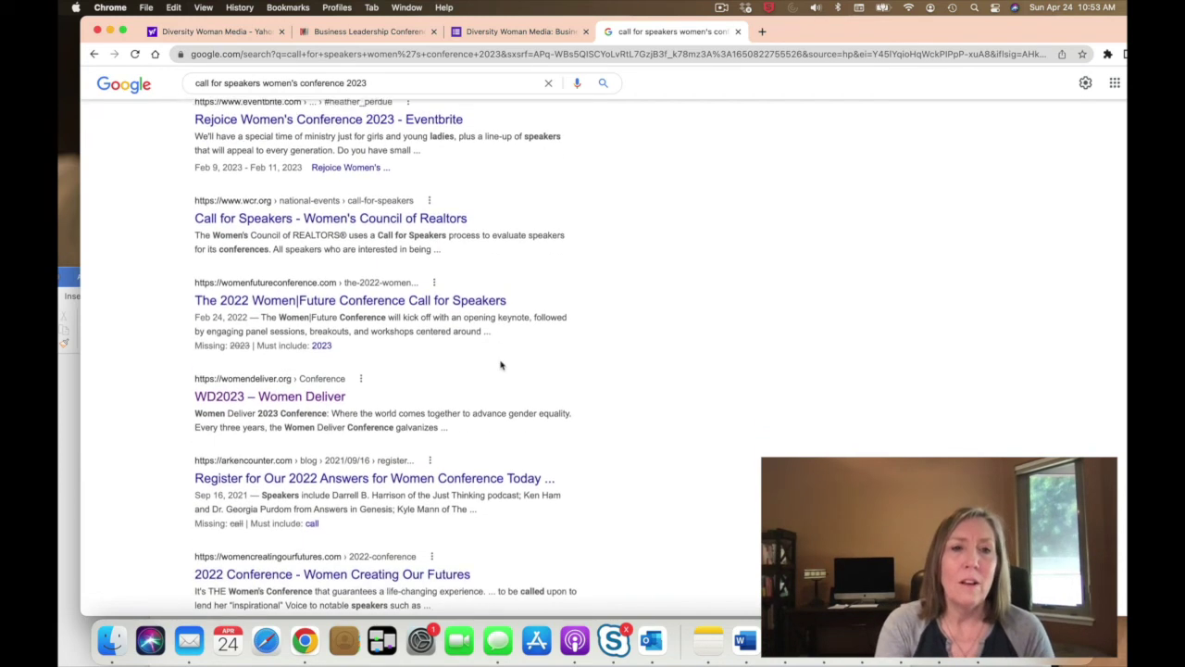
- Open the Women's Council of Realtors Call for Speakers result and examine its event dates and submission deadlines
{"action": "left_click", "coordinate": [345, 218]}
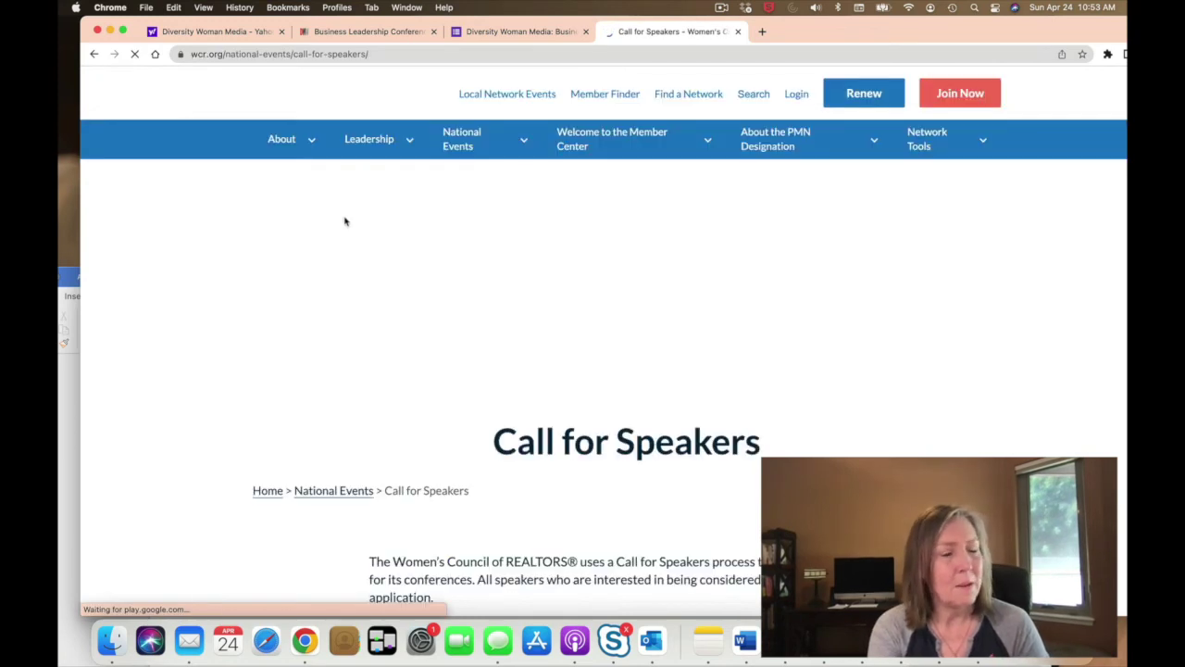
{"action": "scroll", "coordinate": [352, 232], "scroll_direction": "down", "scroll_amount": 1}
{"action": "scroll", "coordinate": [353, 232], "scroll_direction": "down", "scroll_amount": 5}
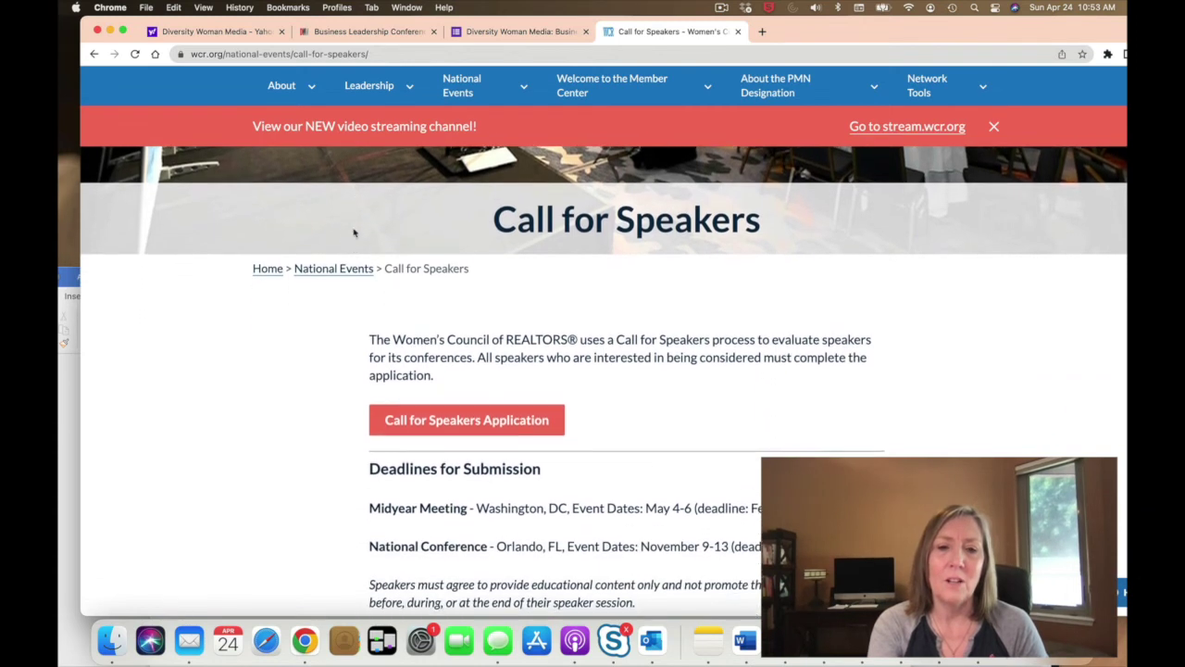
{"action": "scroll", "coordinate": [352, 232], "scroll_direction": "down", "scroll_amount": 2}
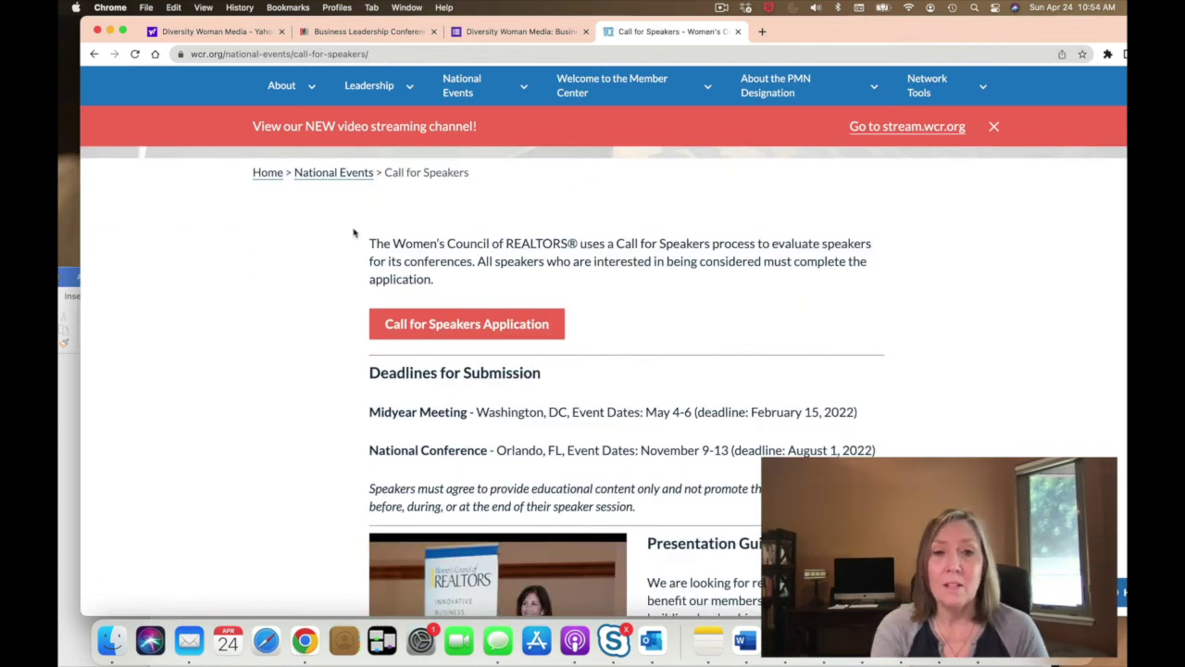
{"action": "scroll", "coordinate": [353, 232], "scroll_direction": "down", "scroll_amount": 1}
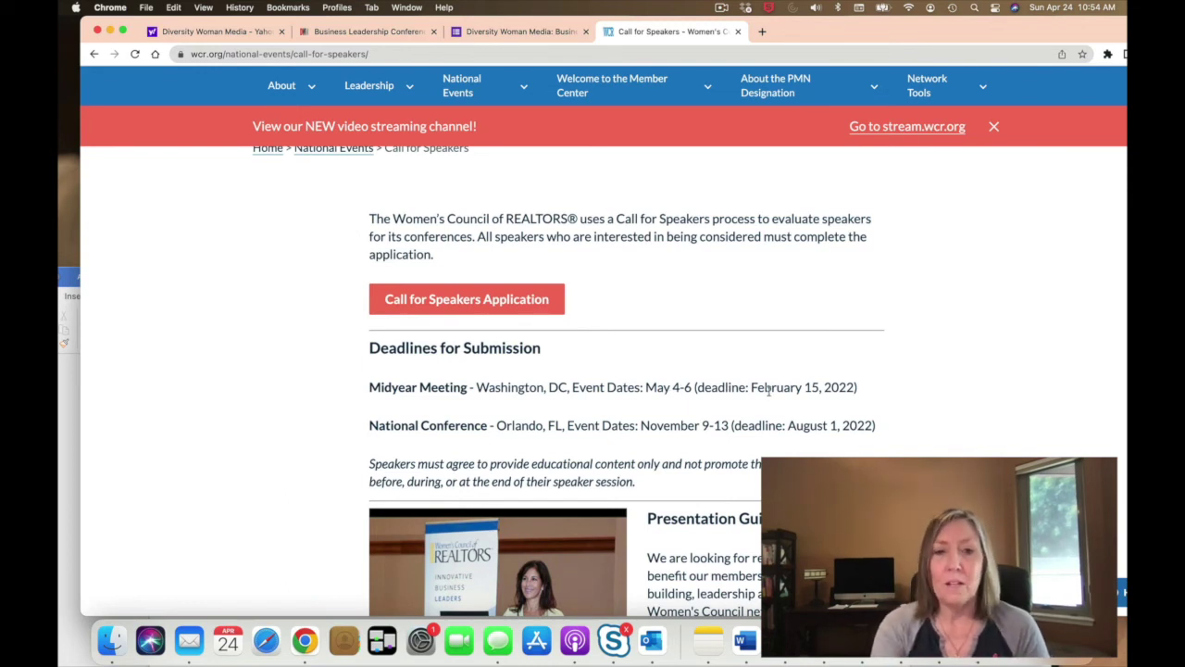
{"action": "scroll", "coordinate": [768, 391], "scroll_direction": "down", "scroll_amount": 1}
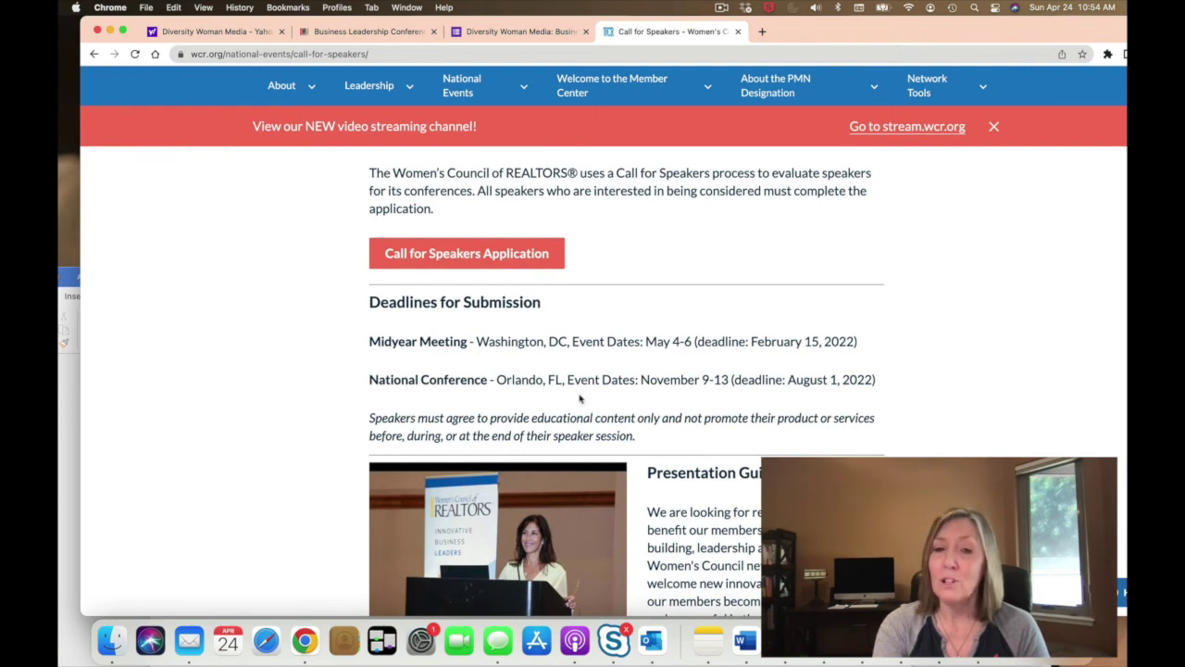